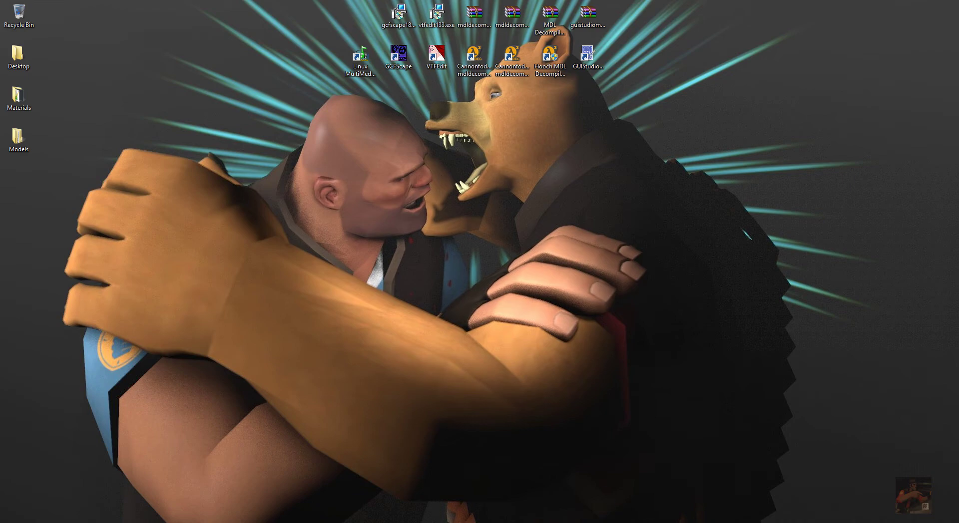
Step: Leave the Steam forum question about cursed soul models and switch to the Source Filmmaker session2 window
click(650, 522)
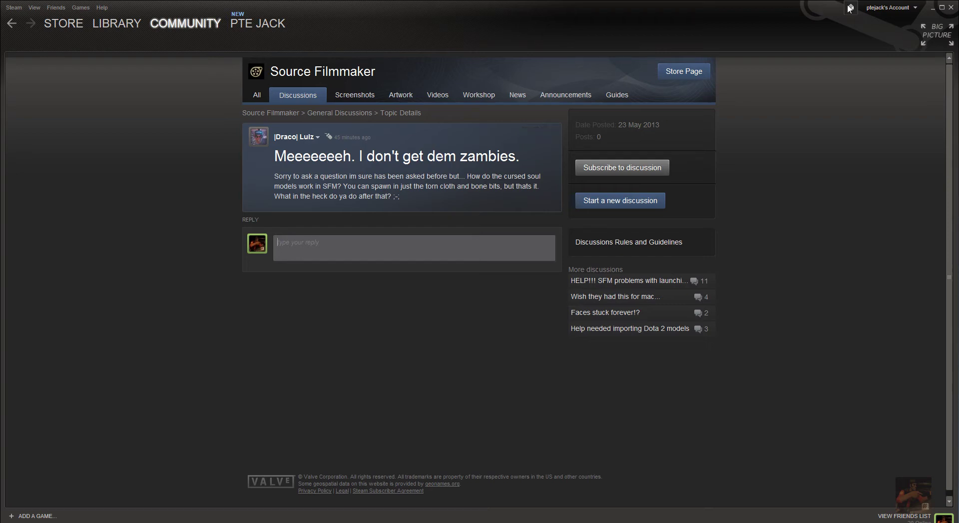
click(932, 7)
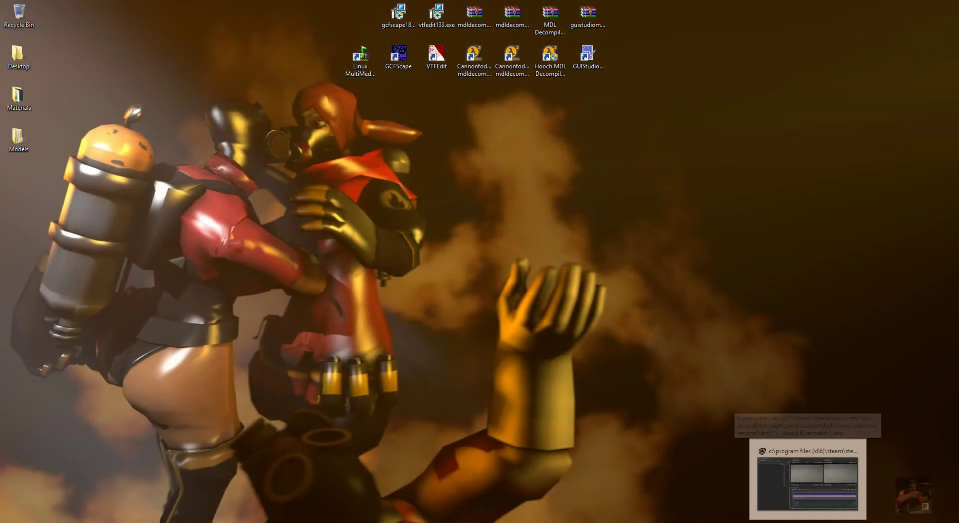
click(856, 473)
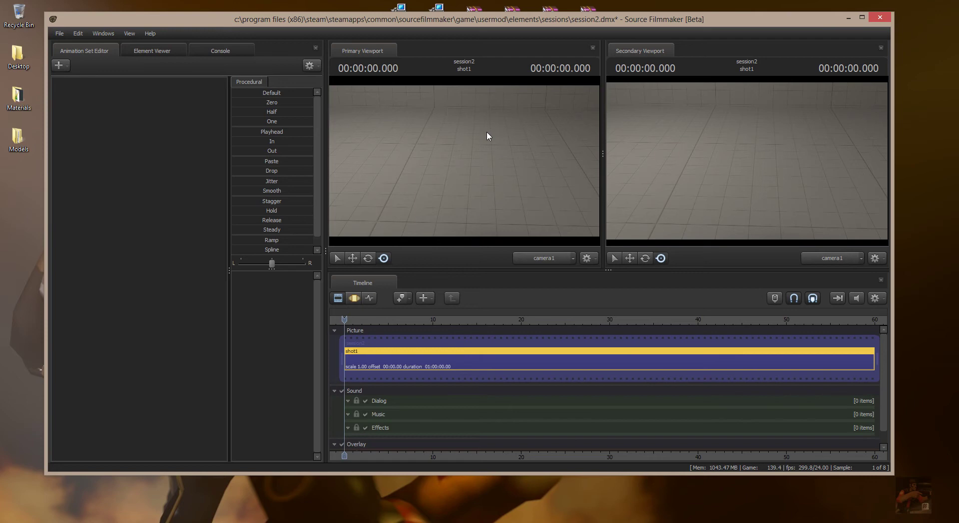
Step: Create an animation set for the new model player\hwm\scout.mdl in the empty shot
mouse_move(487, 132)
mouse_down()
mouse_move(487, 149)
mouse_move(486, 132)
mouse_up()
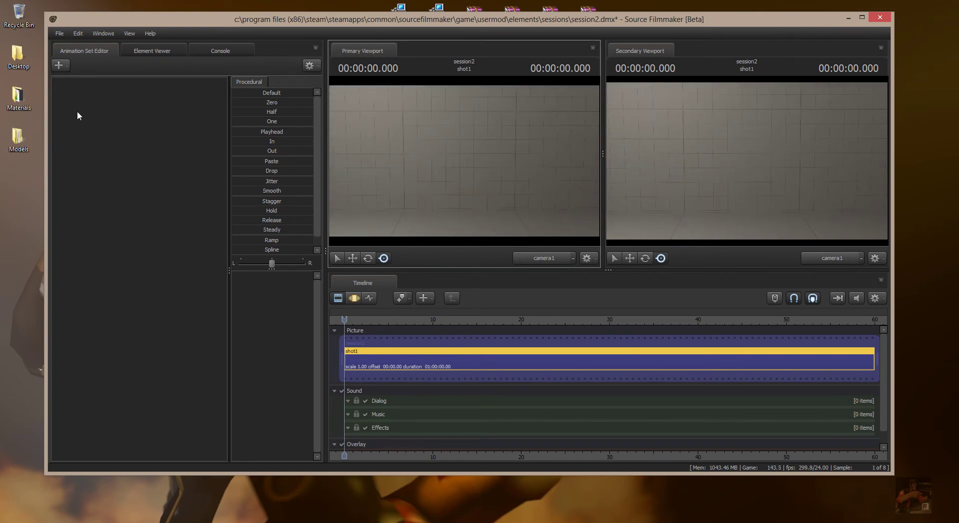
right_click(128, 103)
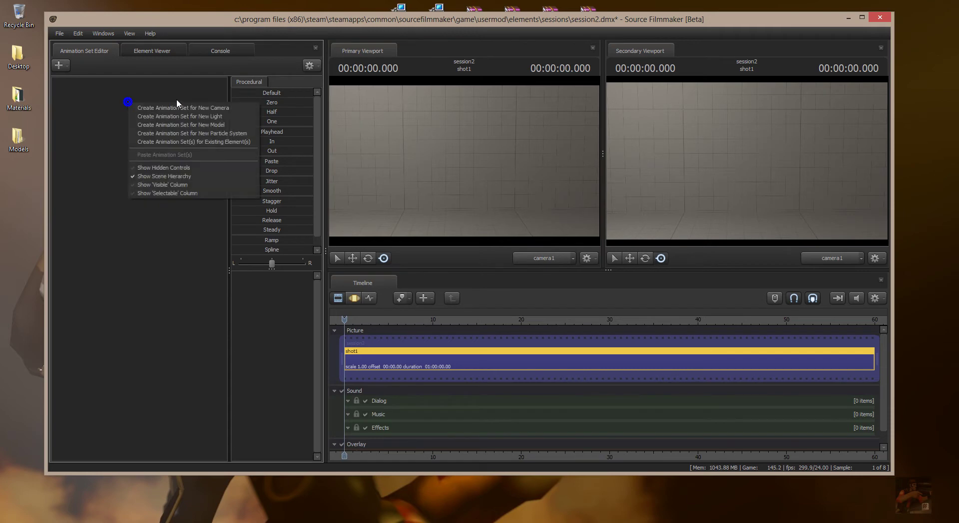
click(192, 125)
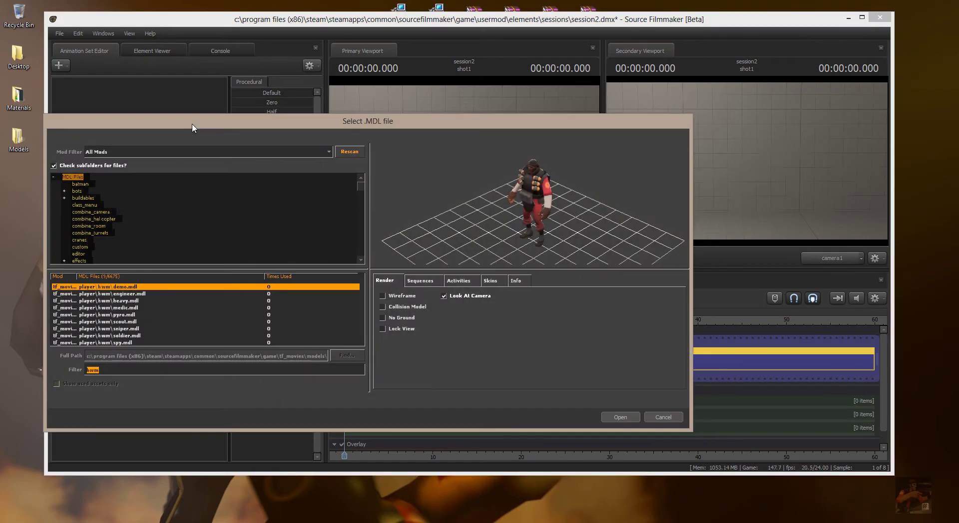
click(121, 321)
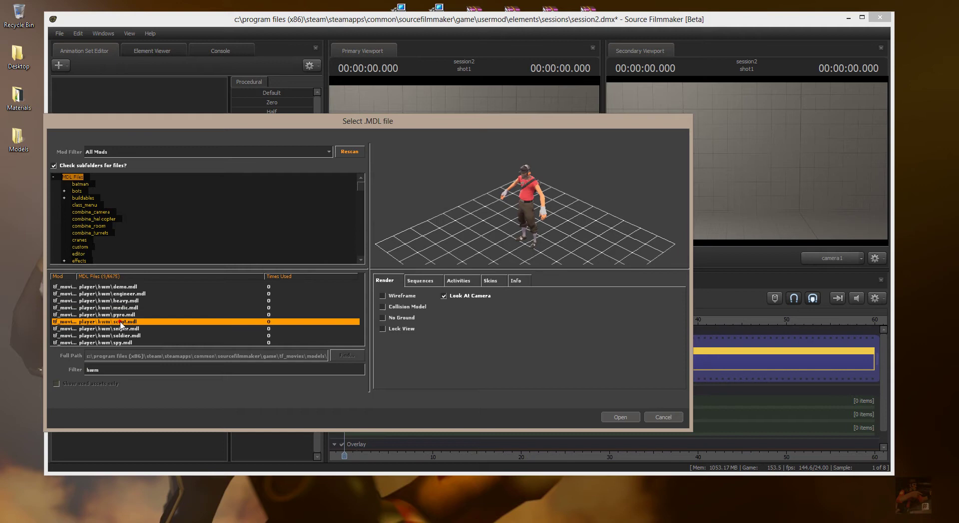
click(620, 417)
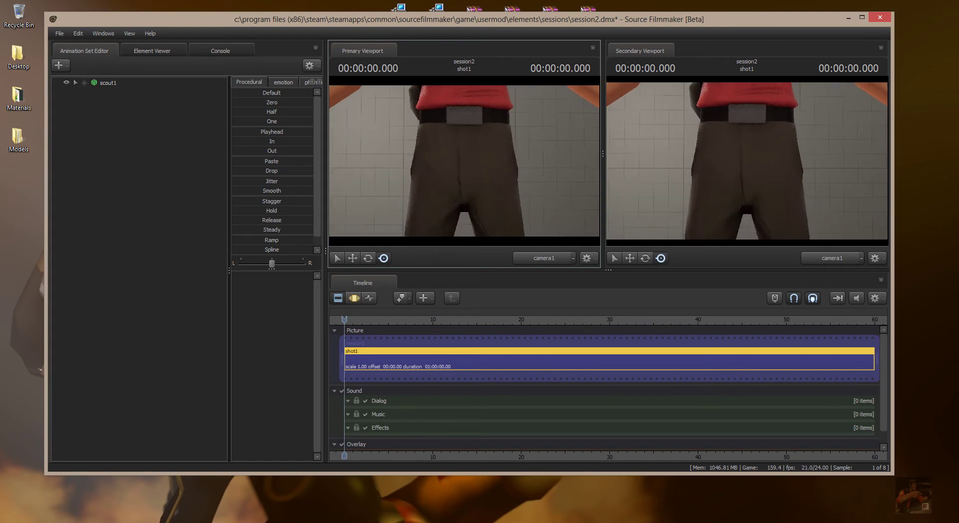
Step: Filter the models by player\scout and create a second animation set from player\scout.mdl
right_click(126, 82)
right_click(86, 163)
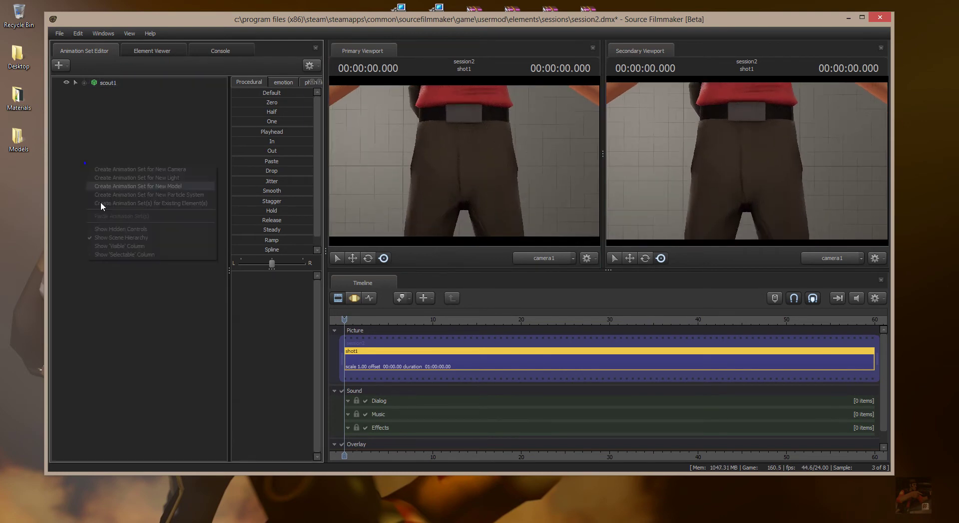
click(134, 186)
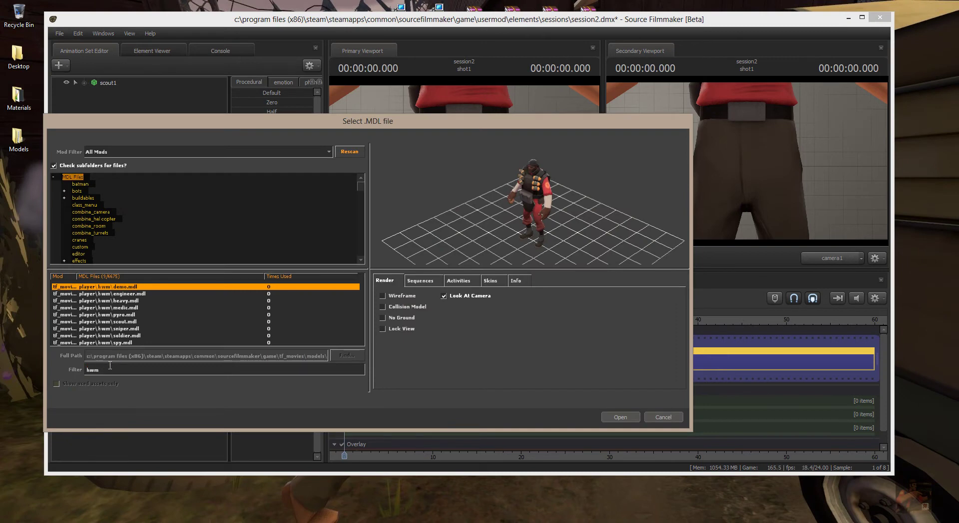
key(Home)
text(player)
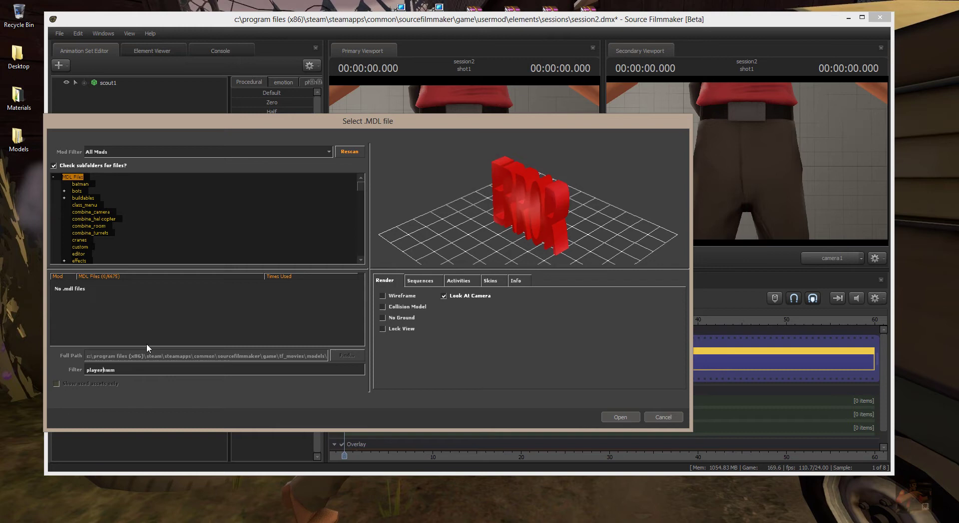
key(shift+Right)
key(shift+Right)
key(shift+Right)
text(/)
key(BackSpace)
text(\)
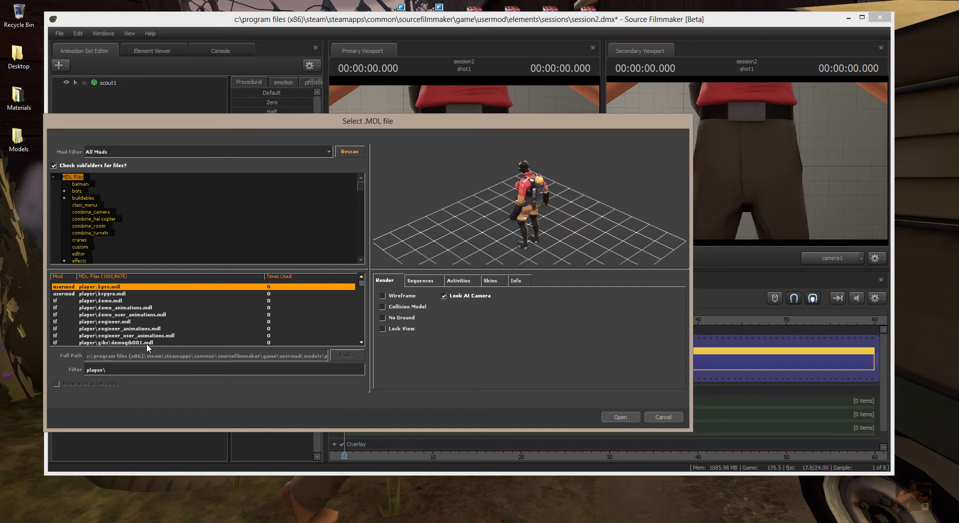
text(scout)
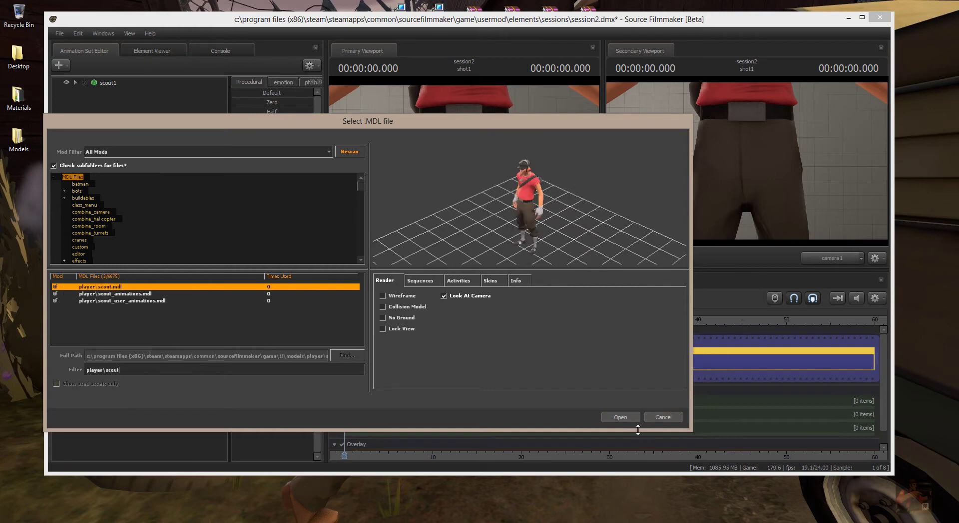
click(628, 415)
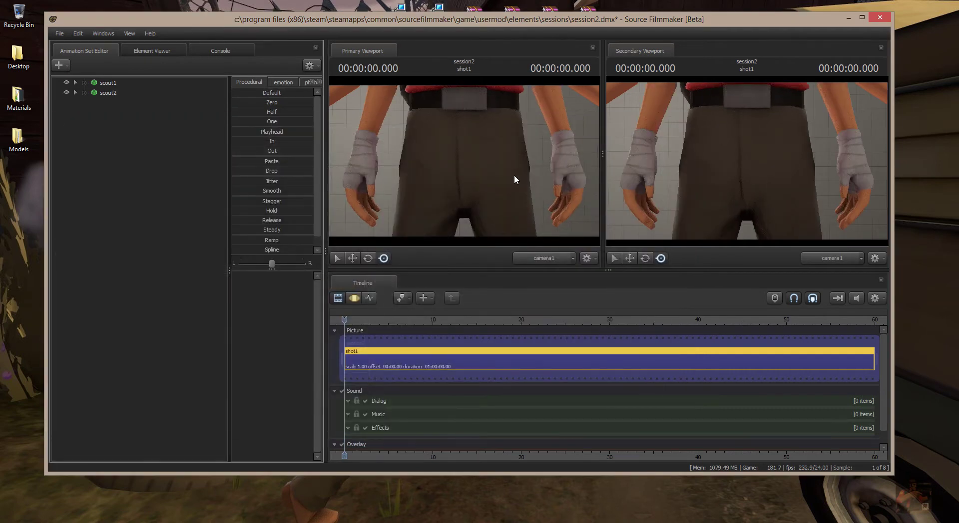
Step: Move the two overlapping scout models apart in the Motion Editor so they stand side by side
drag(526, 167, 469, 189)
drag(527, 200, 526, 170)
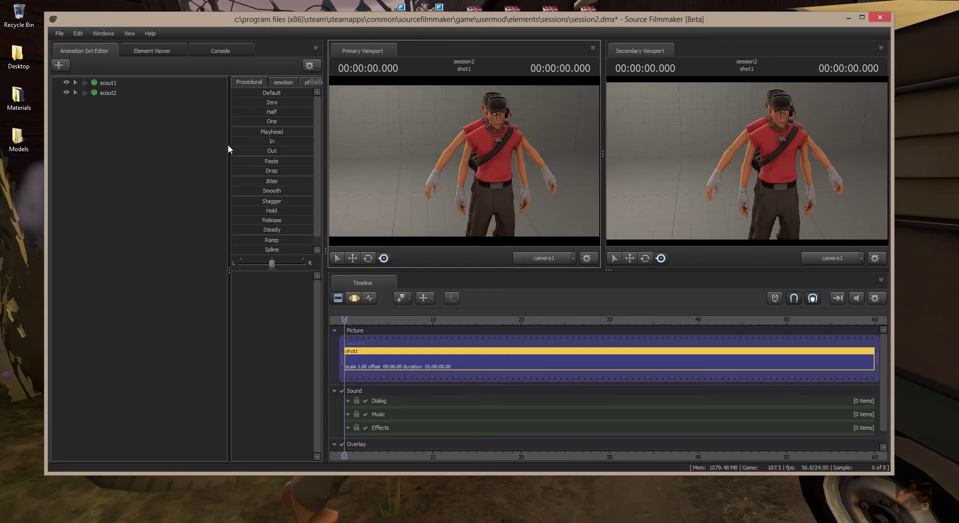
click(356, 298)
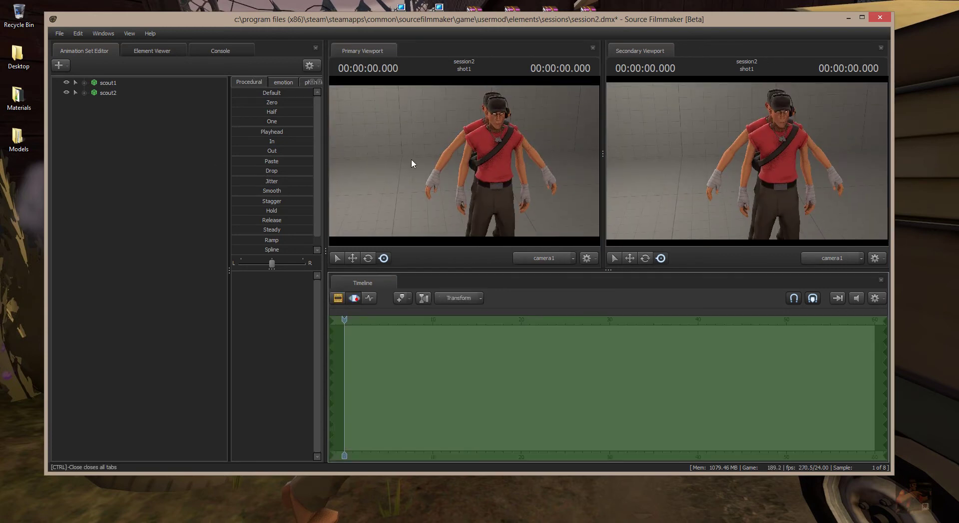
click(111, 84)
ctrl+click(114, 93)
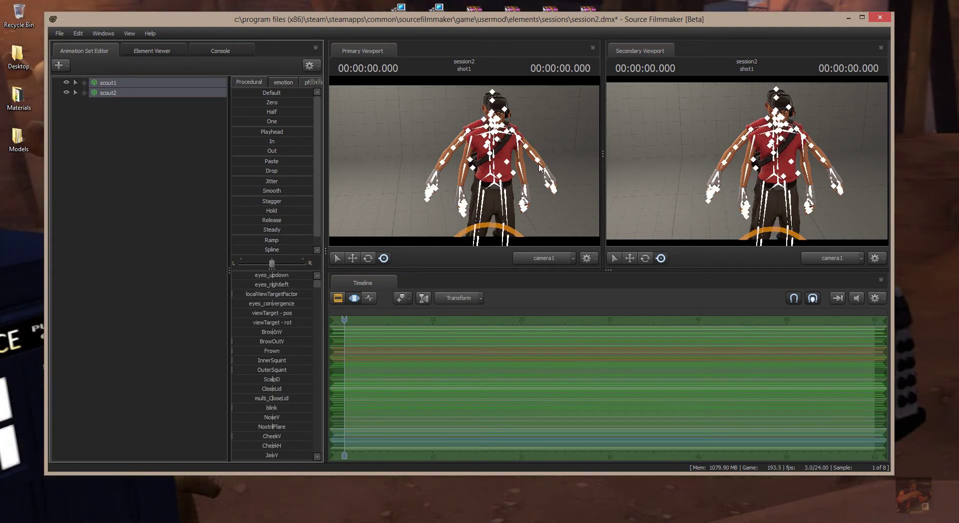
drag(585, 171, 584, 245)
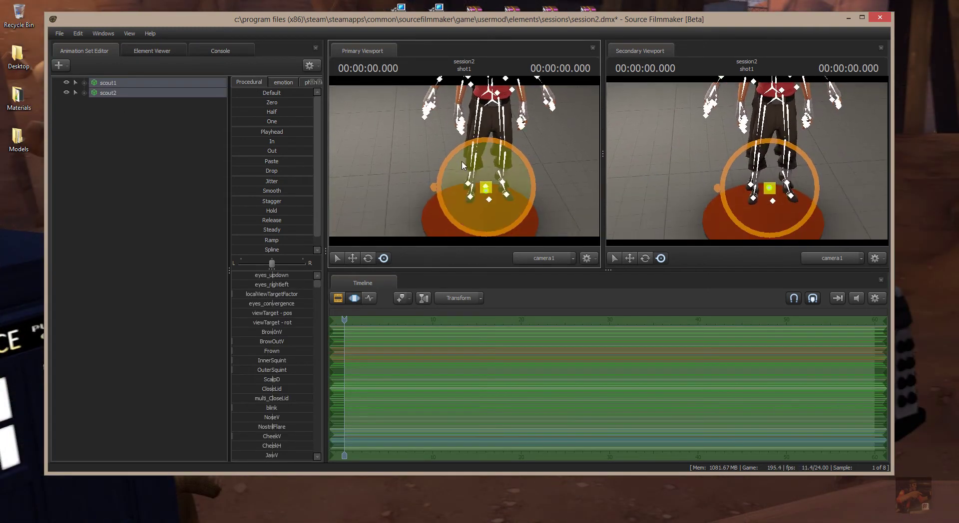
drag(486, 191, 467, 165)
click(115, 83)
click(115, 94)
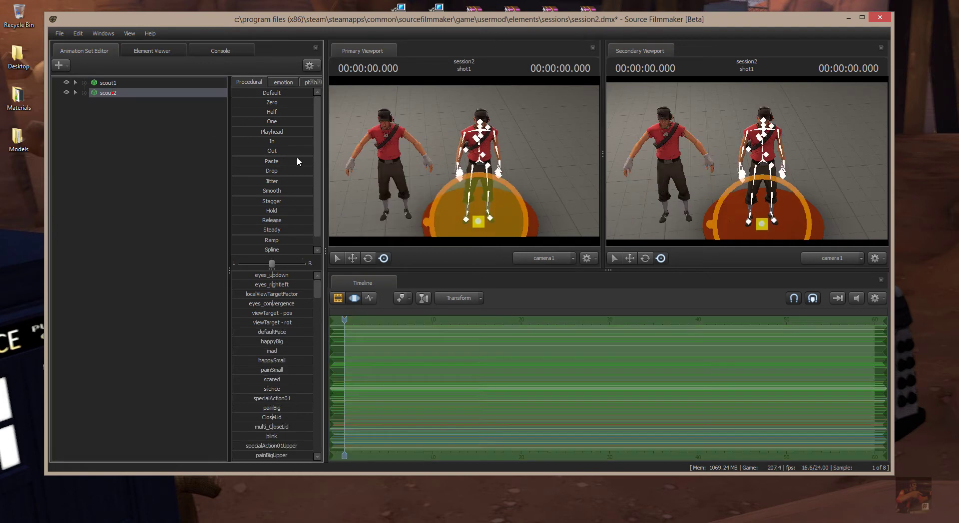
drag(457, 211, 444, 144)
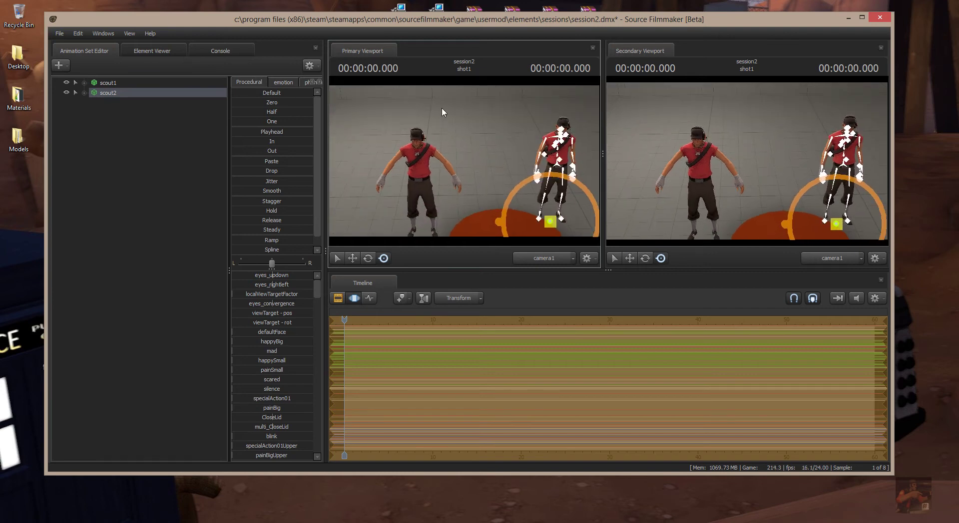
Step: Compare the Set Skin choices offered for scout1 with those offered for scout2
click(83, 82)
right_click(103, 82)
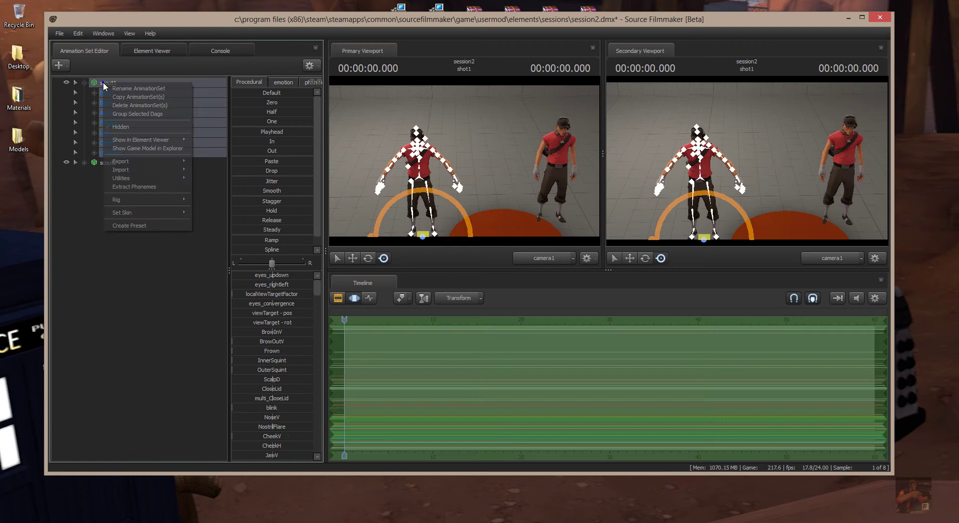
mouse_move(144, 214)
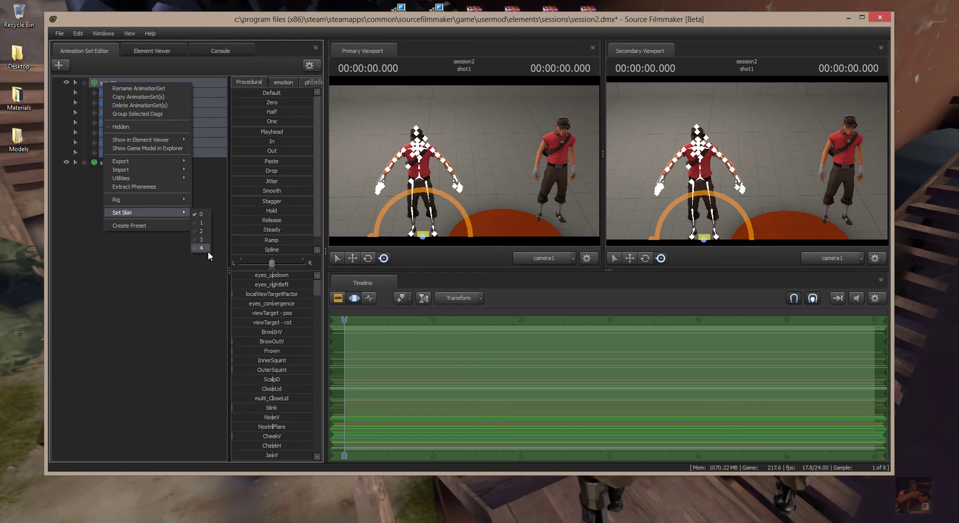
click(144, 295)
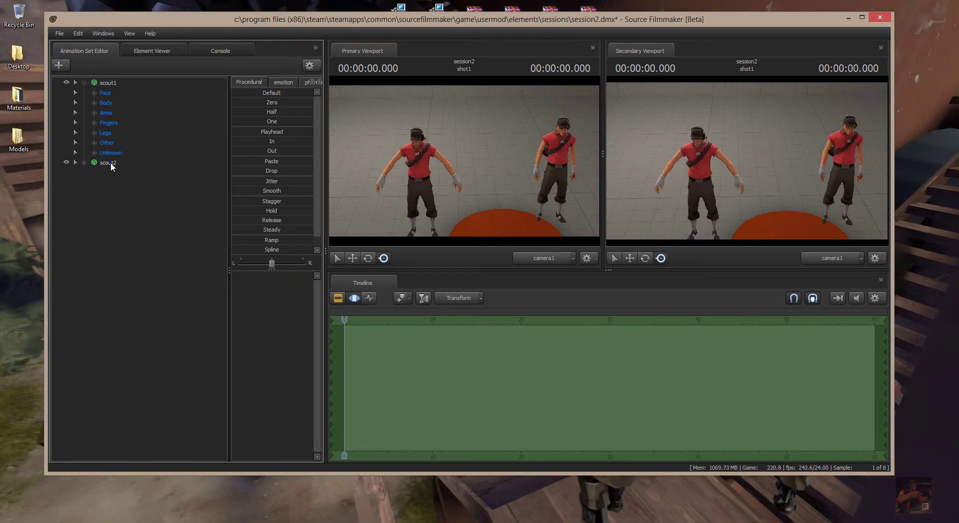
right_click(110, 163)
mouse_move(154, 293)
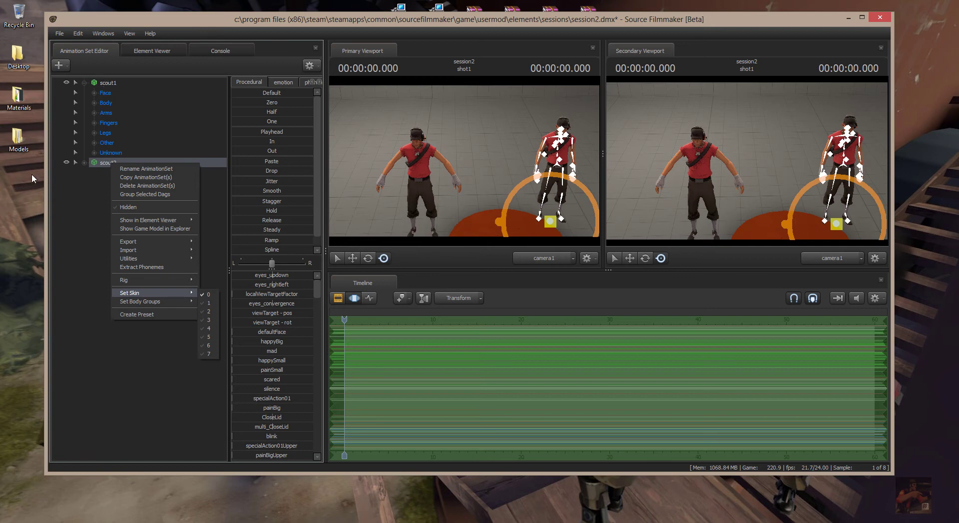
click(82, 193)
Step: Try skins 1, 2 and 3 one after another on scout1
right_click(102, 83)
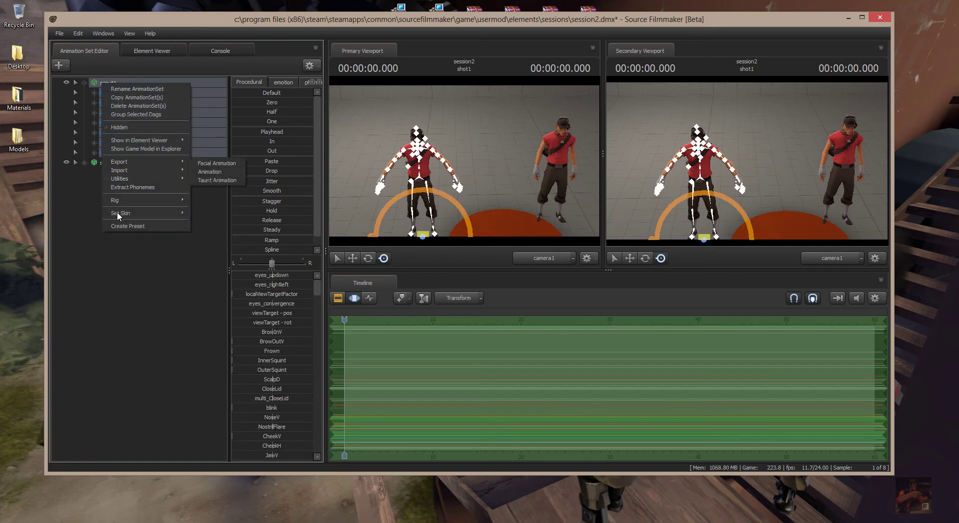
click(204, 223)
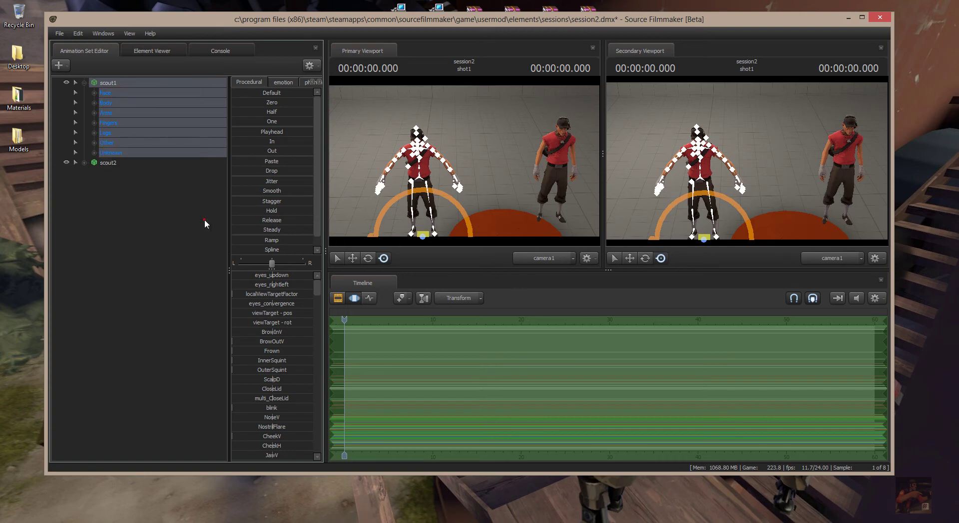
right_click(118, 82)
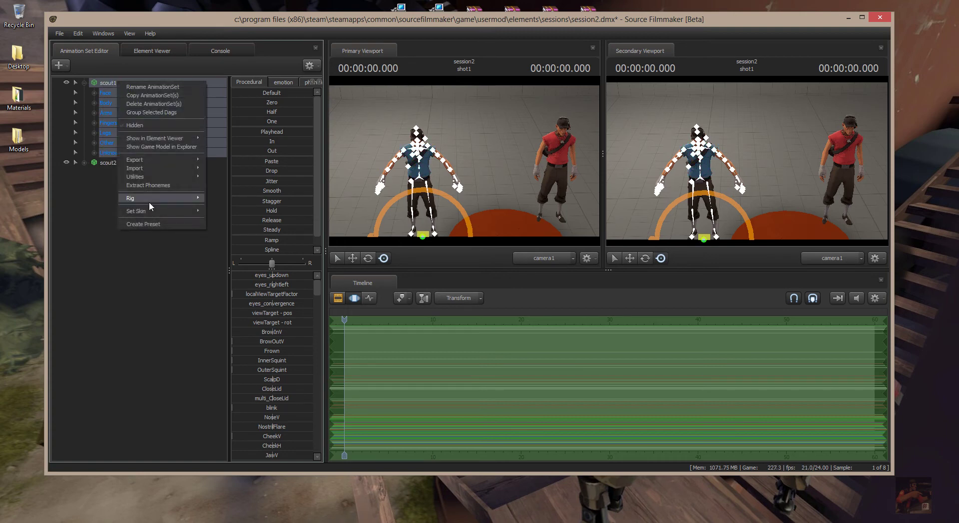
click(193, 212)
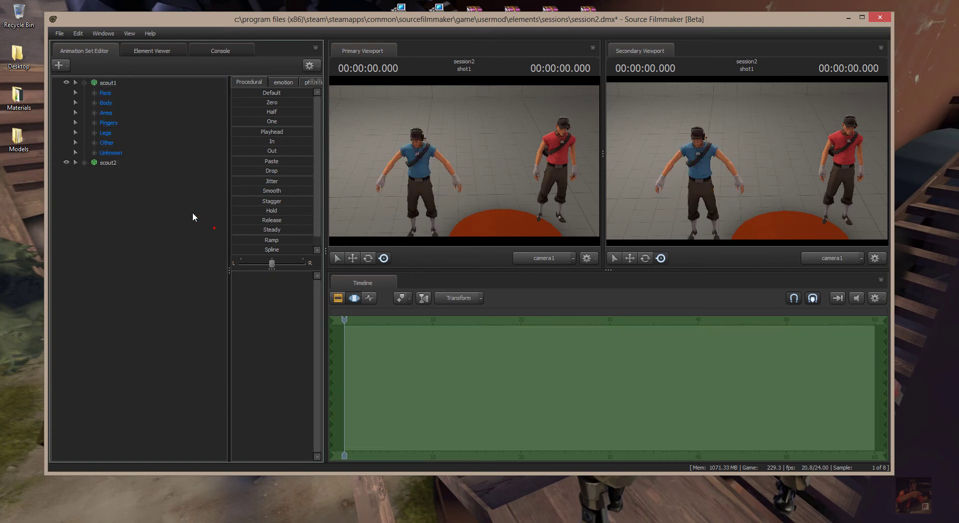
right_click(103, 84)
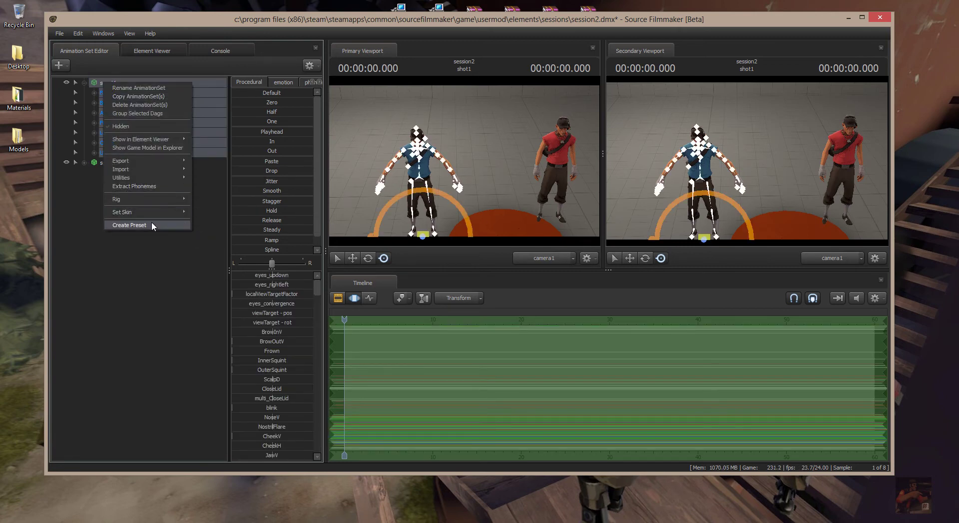
click(202, 230)
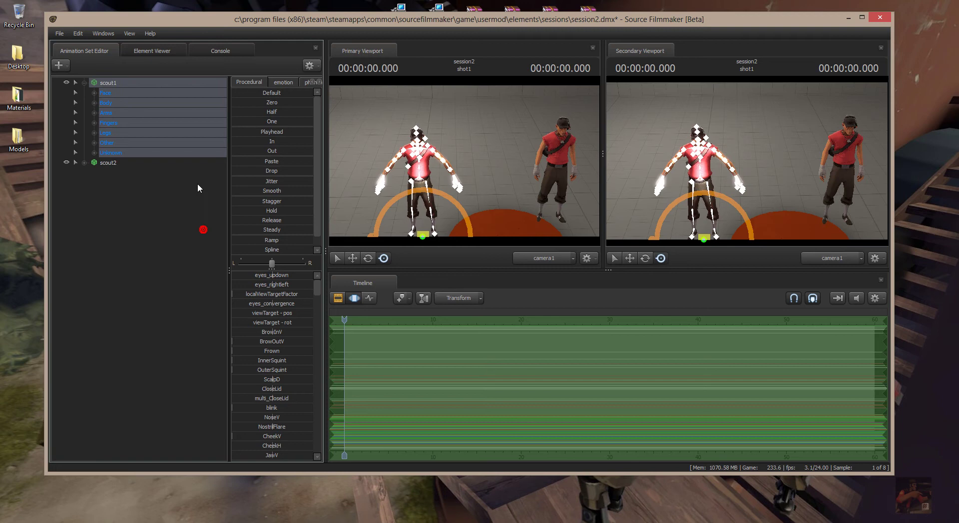
right_click(115, 83)
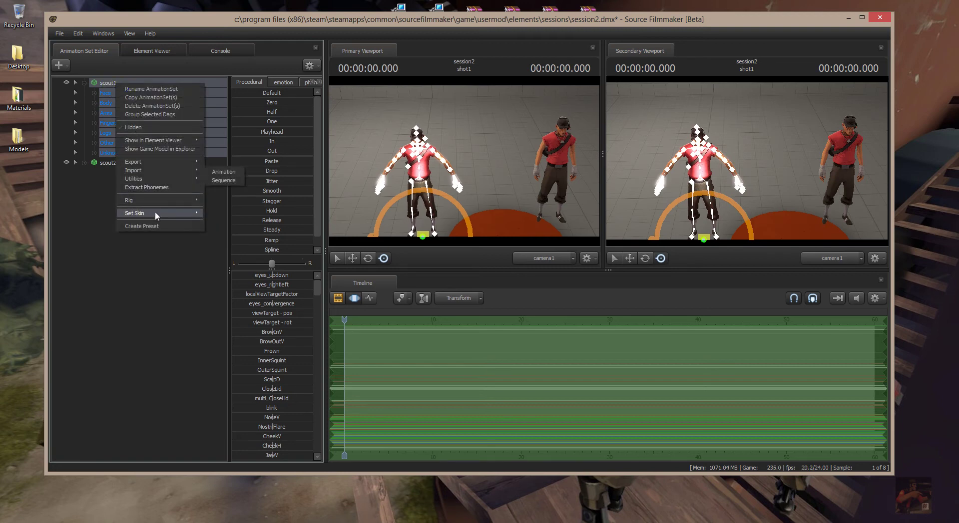
mouse_move(178, 214)
click(214, 238)
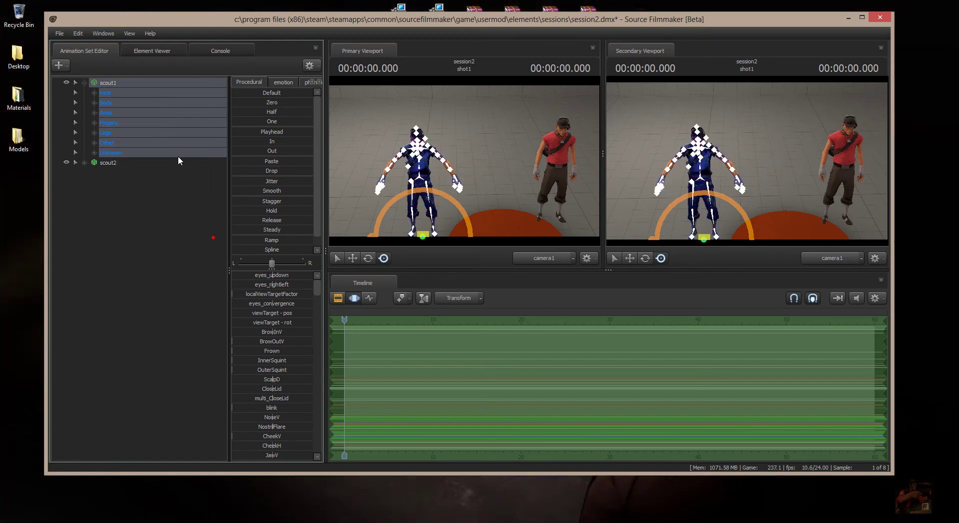
Step: Set the skin of scout1 to 4
right_click(134, 83)
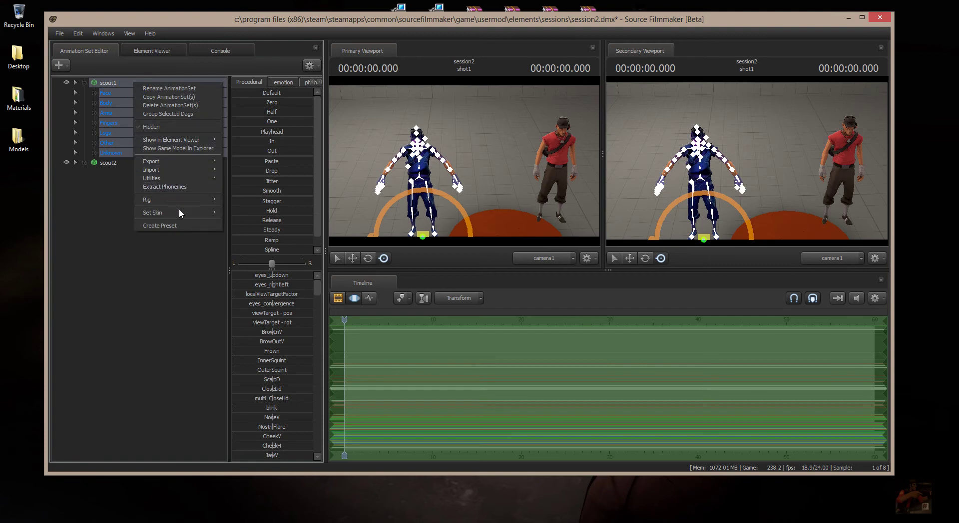
mouse_move(178, 211)
click(232, 249)
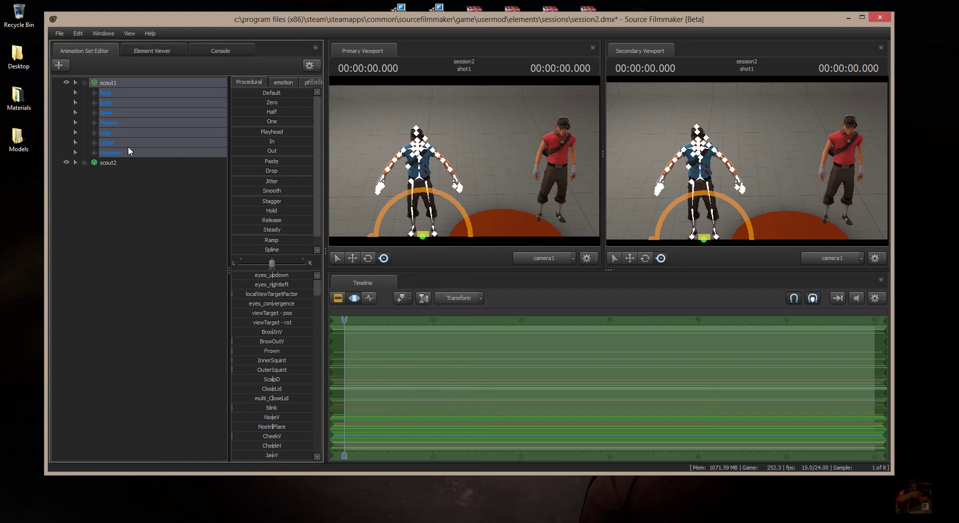
Step: Delete the scout1 animation set from the session
right_click(112, 83)
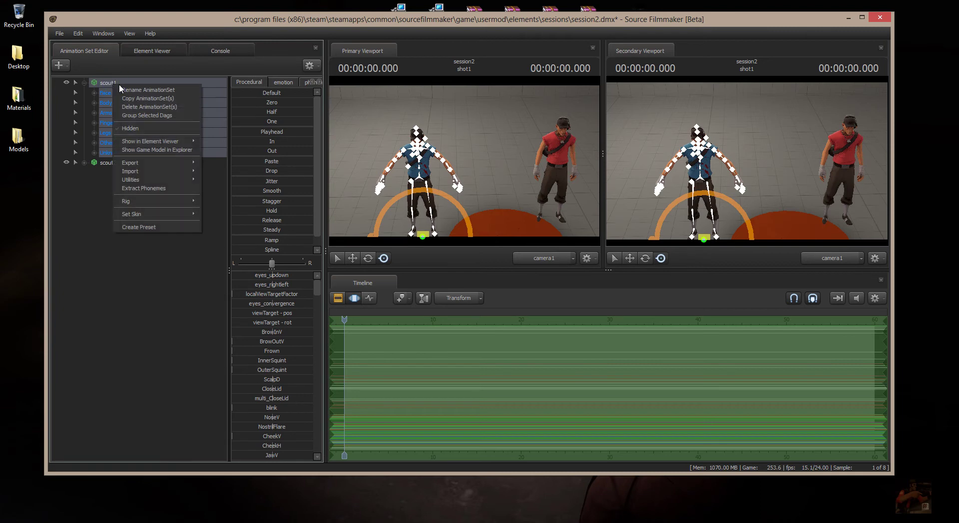
mouse_move(149, 179)
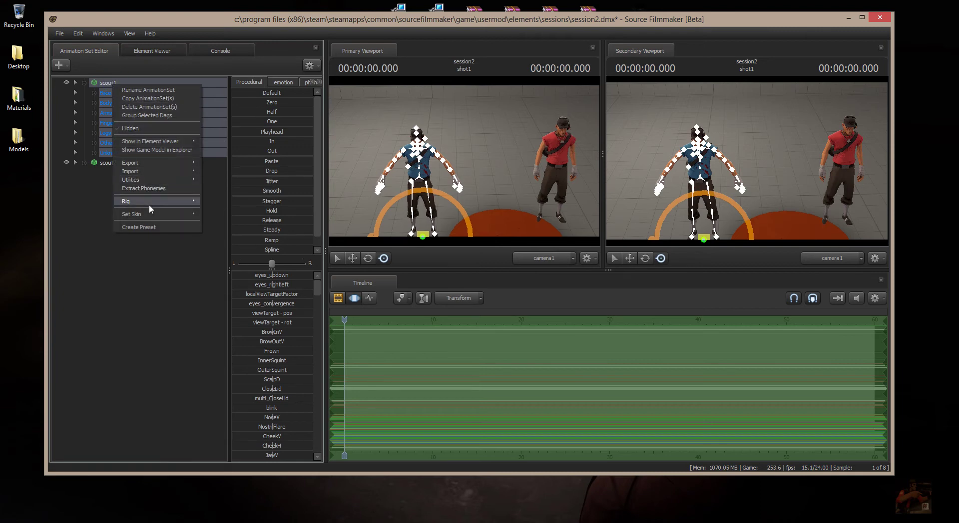
click(139, 107)
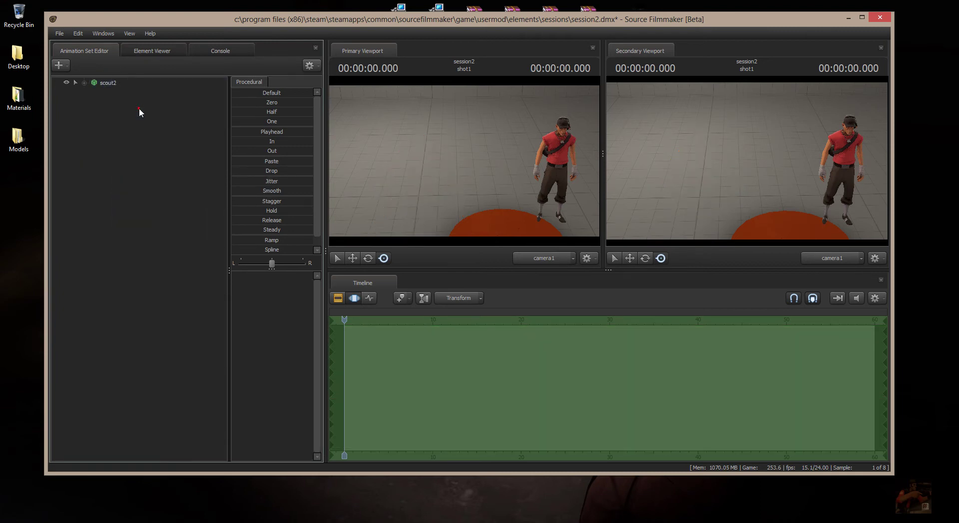
Step: Try skins 5 and 6 one after another on scout2
click(105, 81)
right_click(105, 82)
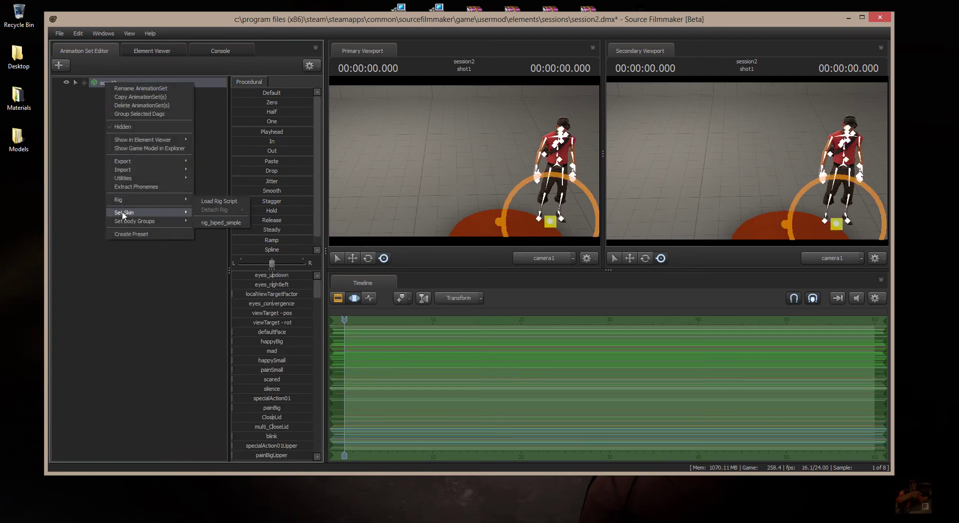
mouse_move(156, 213)
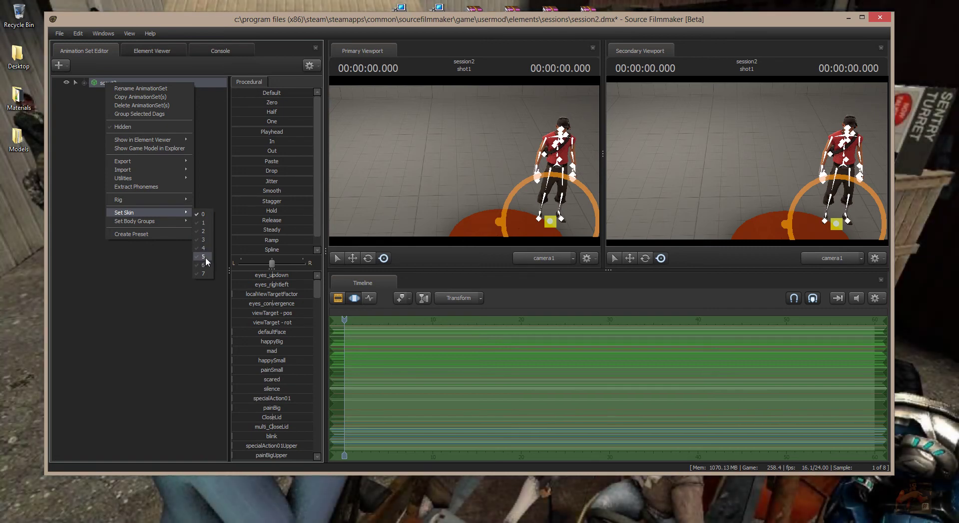
click(206, 257)
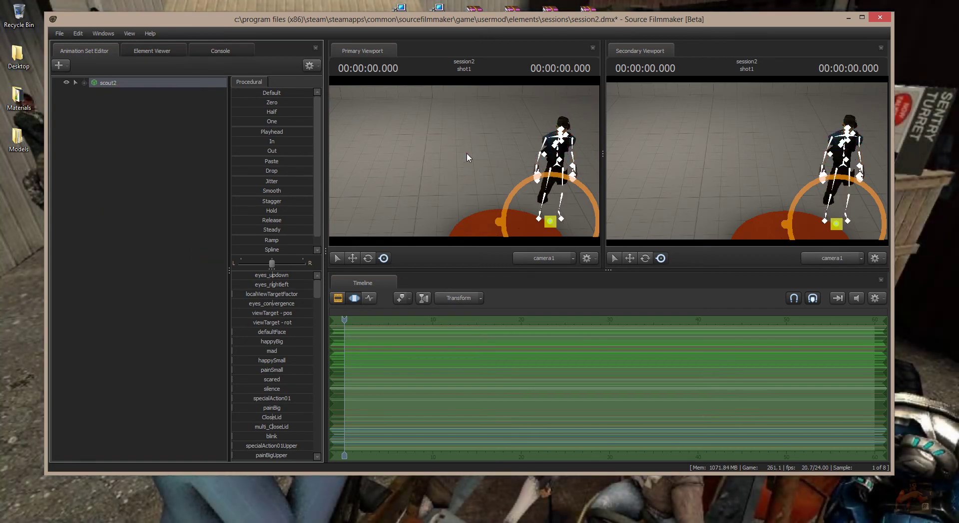
mouse_move(466, 154)
mouse_down()
mouse_move(460, 186)
mouse_move(424, 227)
mouse_move(460, 155)
mouse_up()
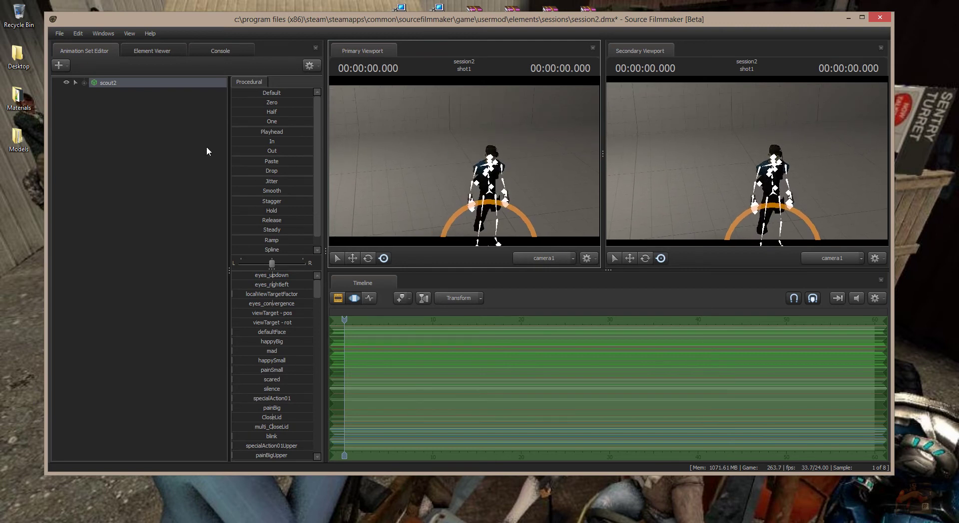
right_click(148, 82)
mouse_move(168, 214)
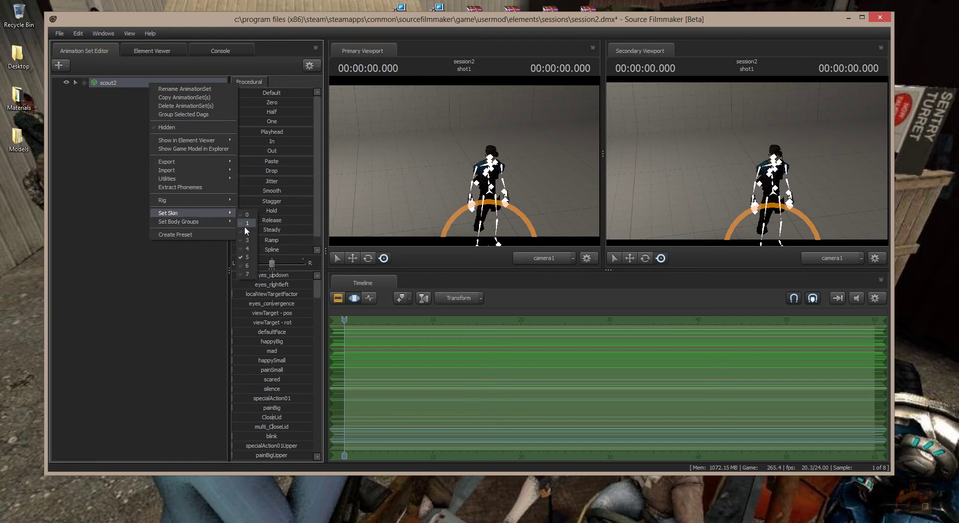
click(244, 266)
drag(438, 157, 422, 129)
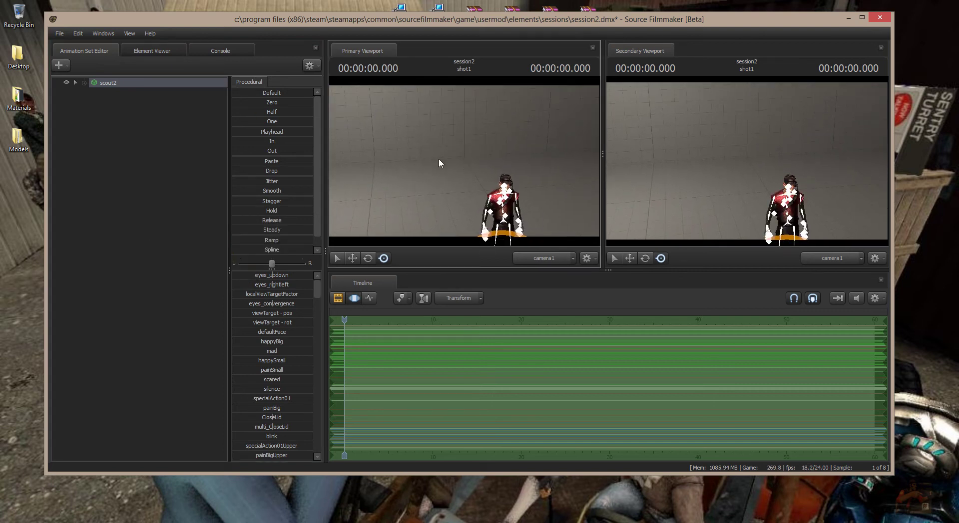
Step: Set the skin of scout2 to 4 and view the model up close
right_click(127, 82)
mouse_move(146, 215)
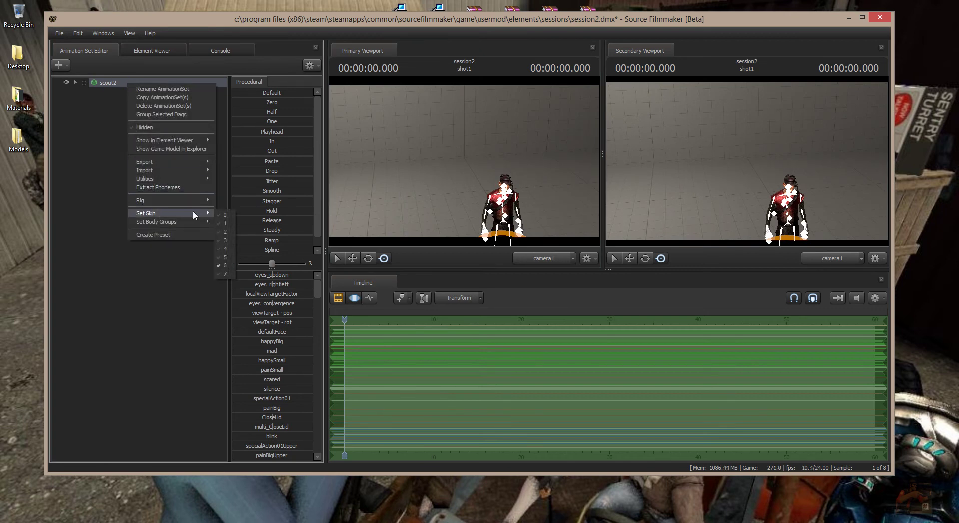
click(224, 249)
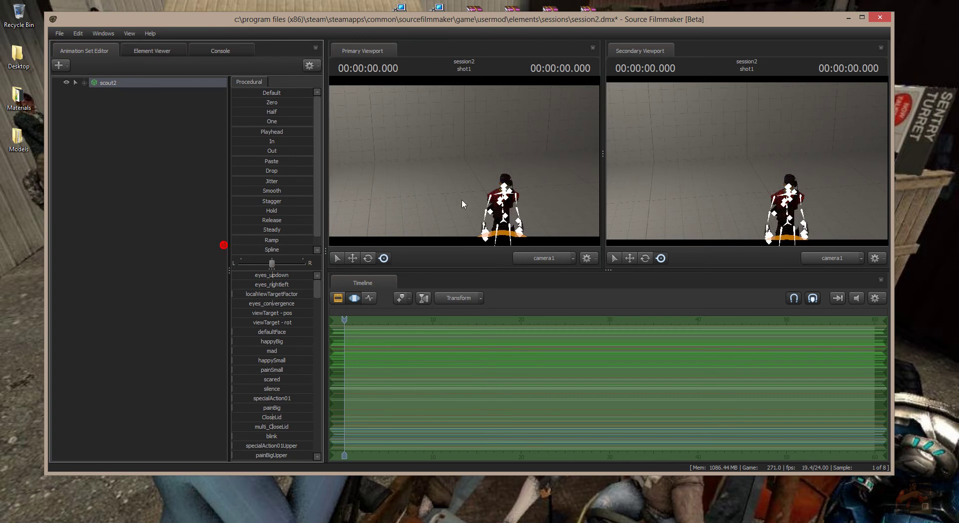
drag(462, 203, 466, 165)
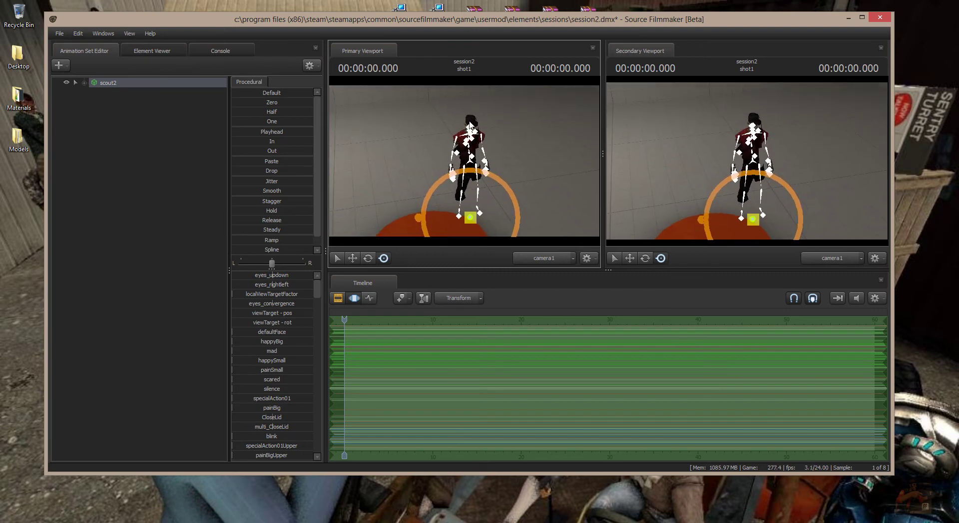
drag(547, 208, 491, 138)
key(w)
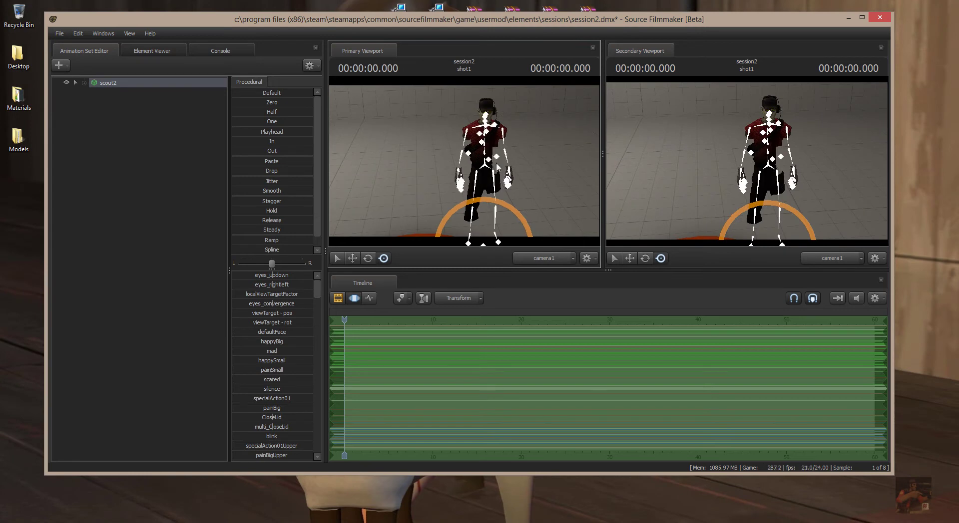
Step: Filter the model files by "zombie" and add player\items\scout\scout_zombie.mdl as a new model animation set
right_click(113, 103)
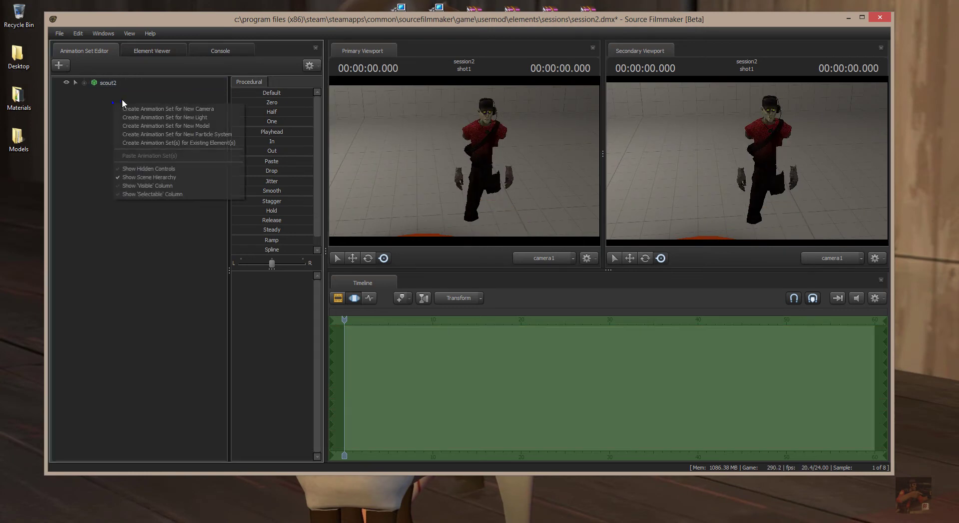
click(149, 126)
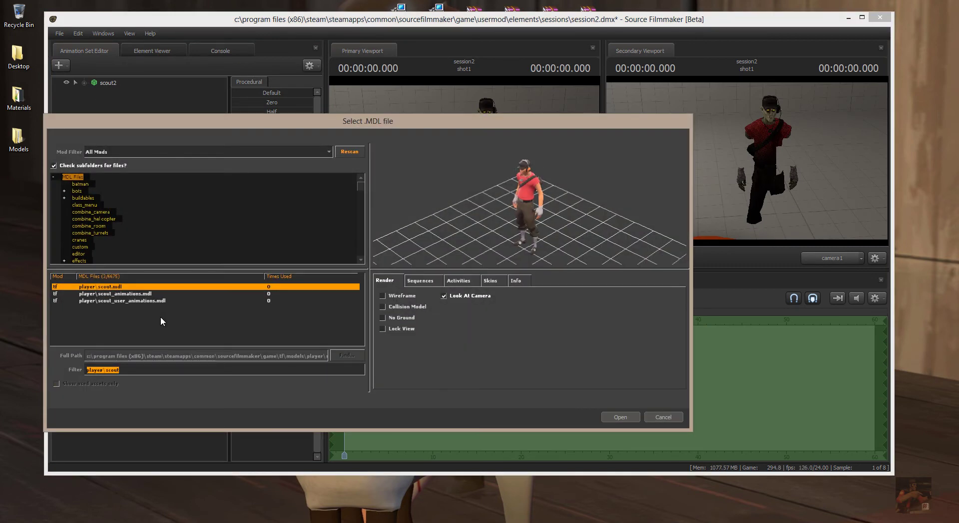
text(zombie)
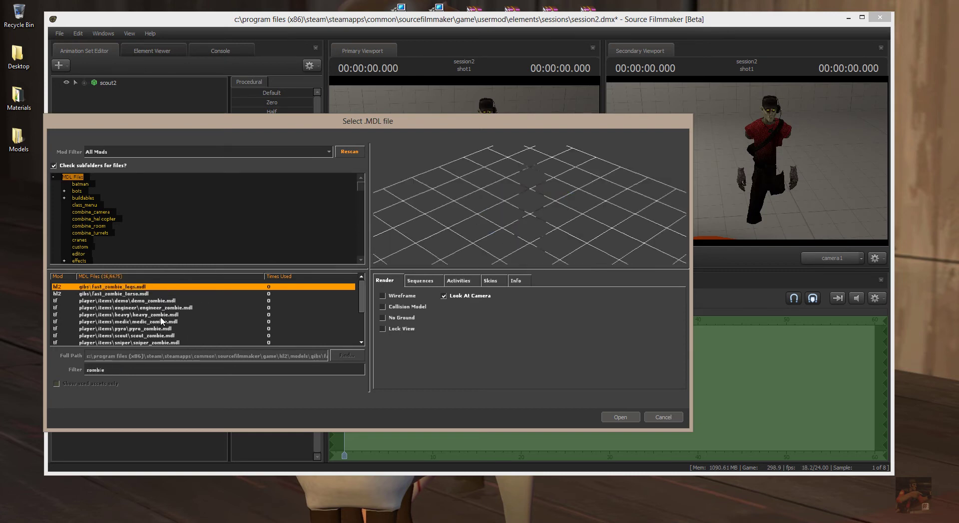
click(158, 337)
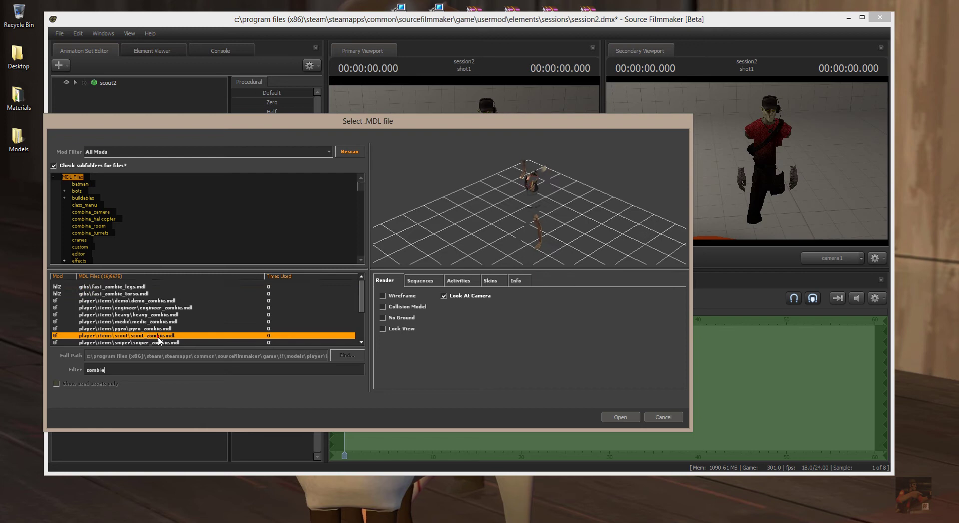
click(620, 415)
Step: Move the scout_zombie1 model away from scout2 so that the two stand side by side
drag(421, 130, 408, 195)
key(s)
key(s)
key(s)
key(w)
drag(413, 157, 464, 160)
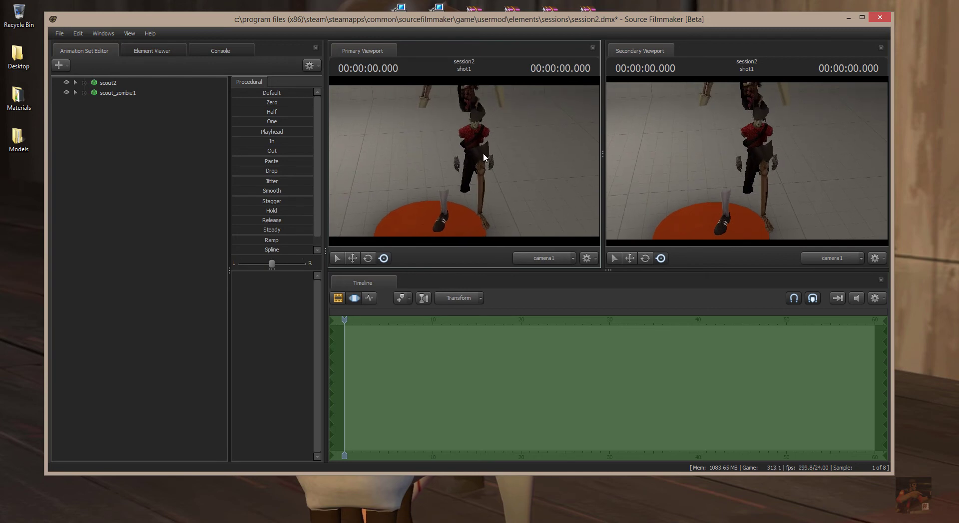
click(118, 85)
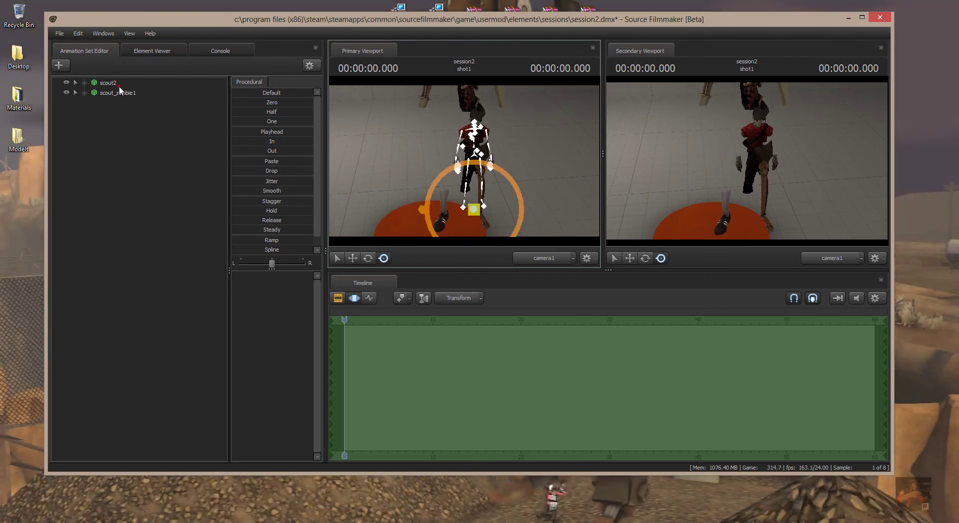
click(118, 94)
click(455, 167)
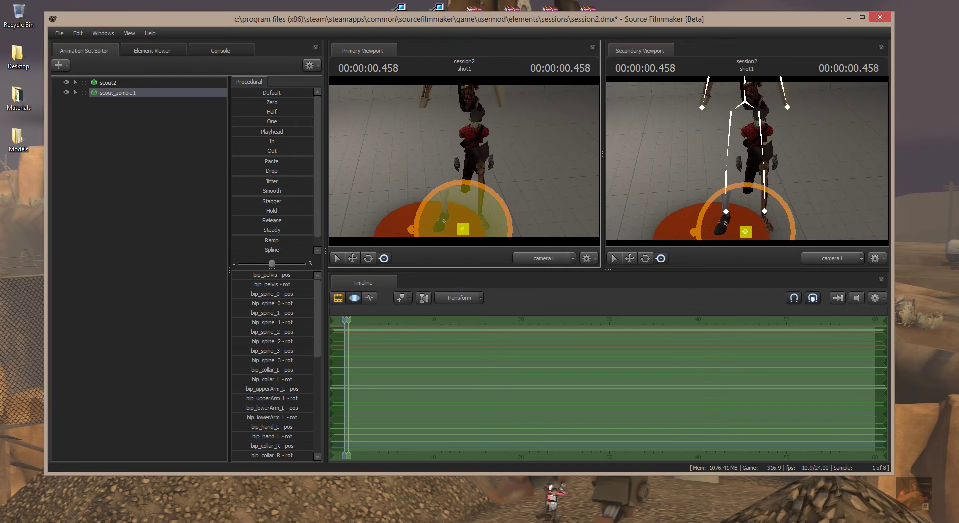
drag(457, 219, 413, 212)
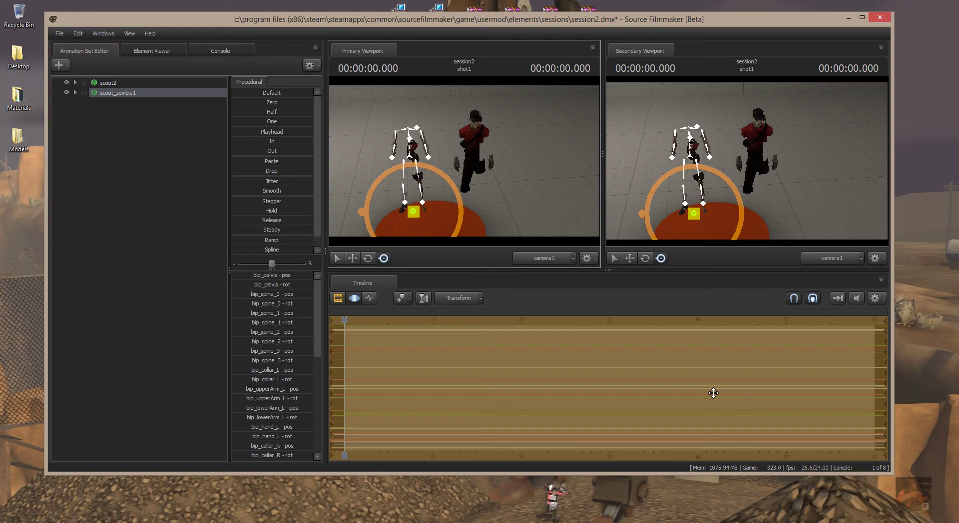
Step: Lock scout_zombie1's body bones, from rootTransform and bip_pelvis through bip_spine_3, to the matching body bones of scout2
click(84, 82)
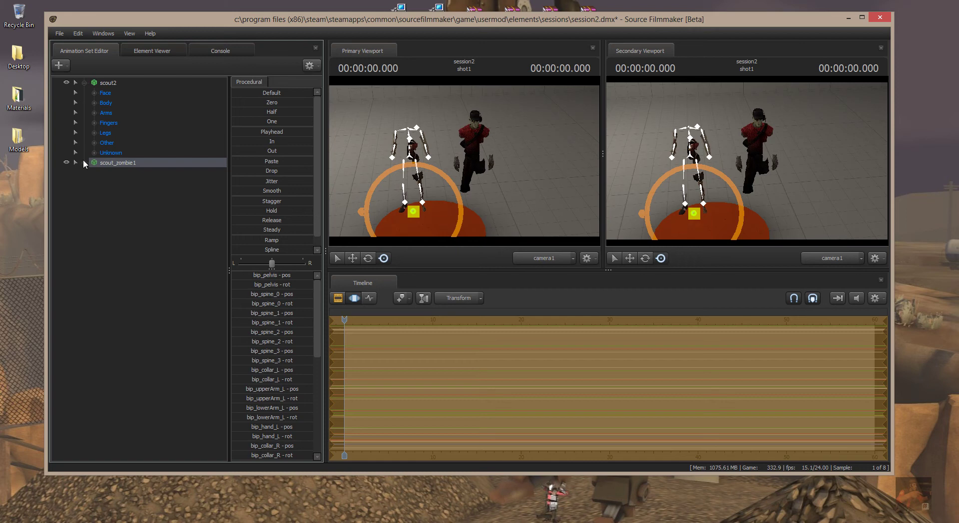
click(84, 162)
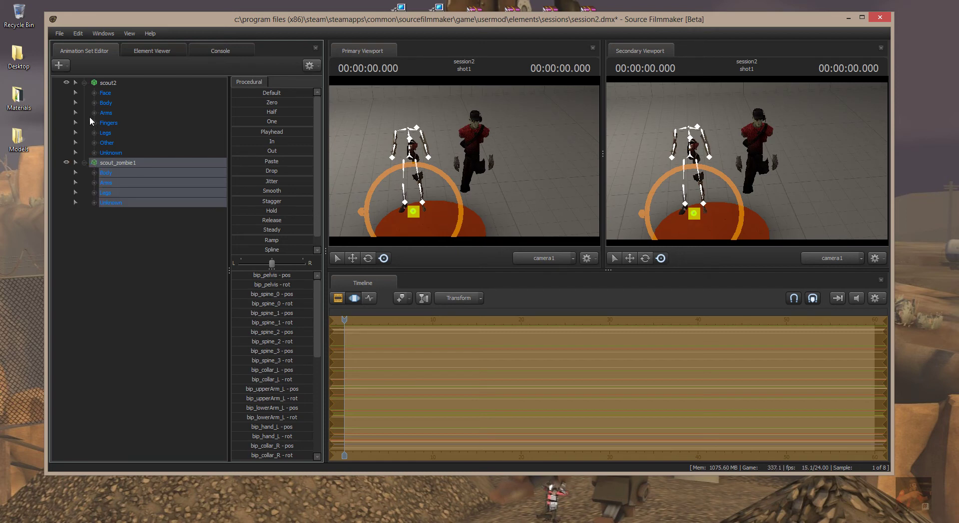
click(95, 173)
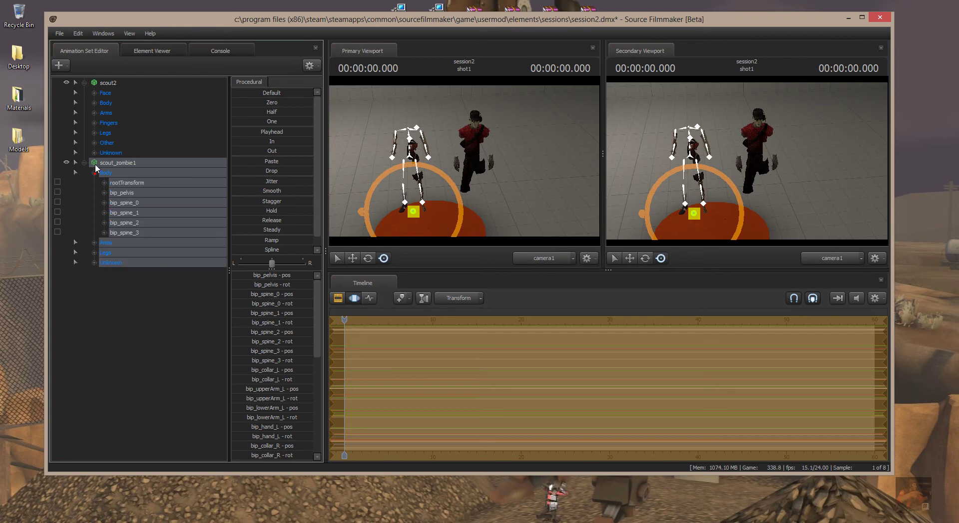
click(93, 102)
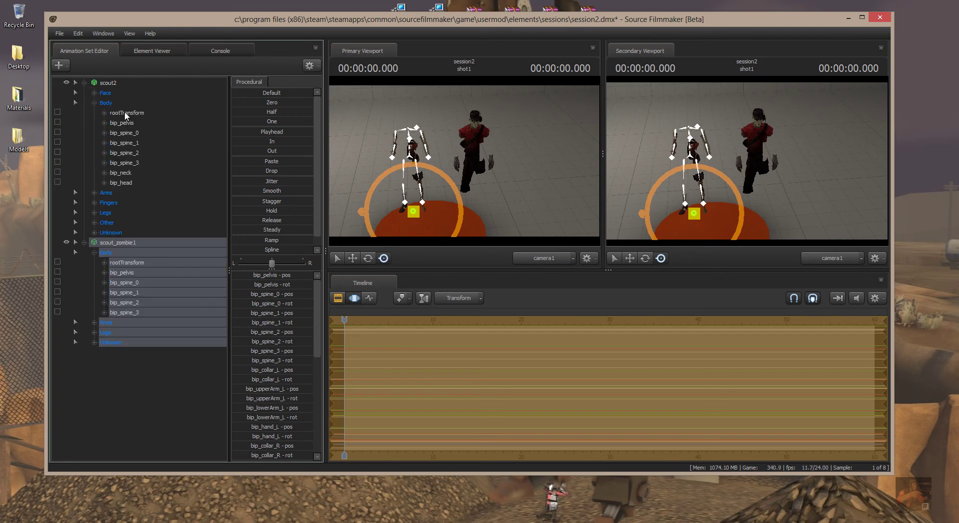
drag(127, 114, 145, 264)
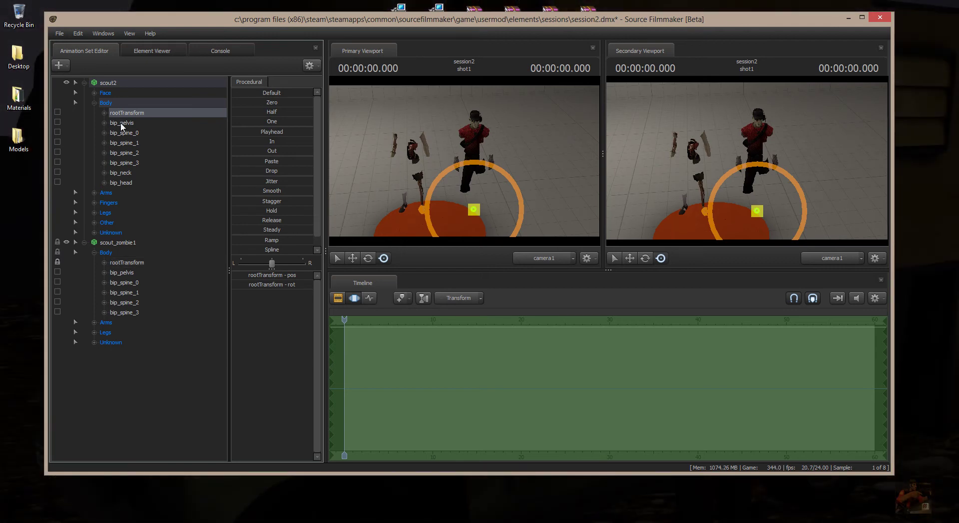
drag(121, 123, 130, 278)
drag(129, 134, 135, 282)
drag(130, 146, 139, 294)
drag(129, 155, 132, 299)
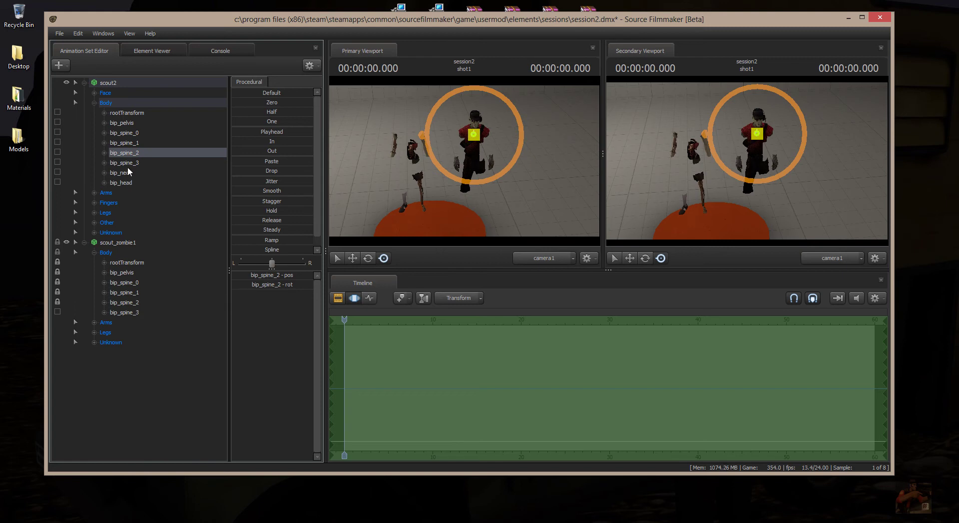
drag(127, 164, 134, 312)
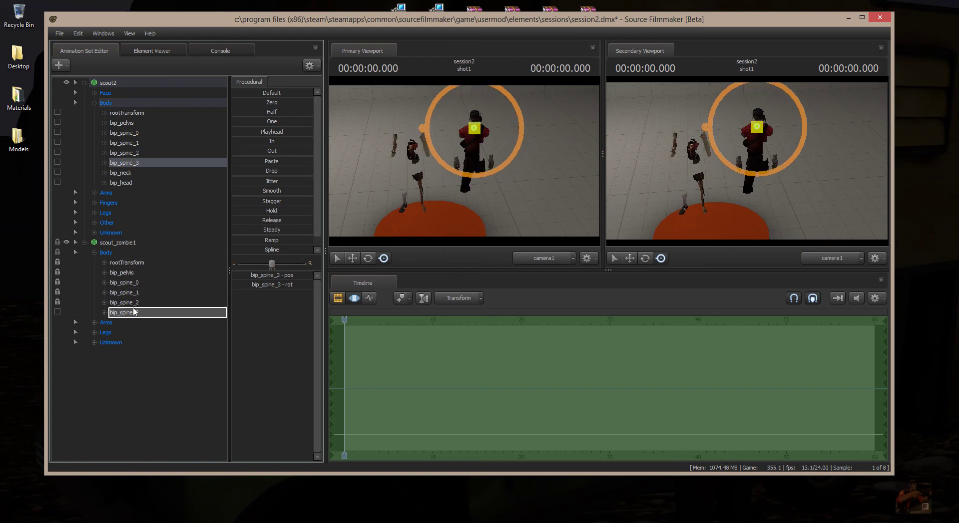
click(94, 102)
Step: Lock scout_zombie1's left collar, upper arm, lower arm and hand bones to the matching bones of scout2
click(93, 113)
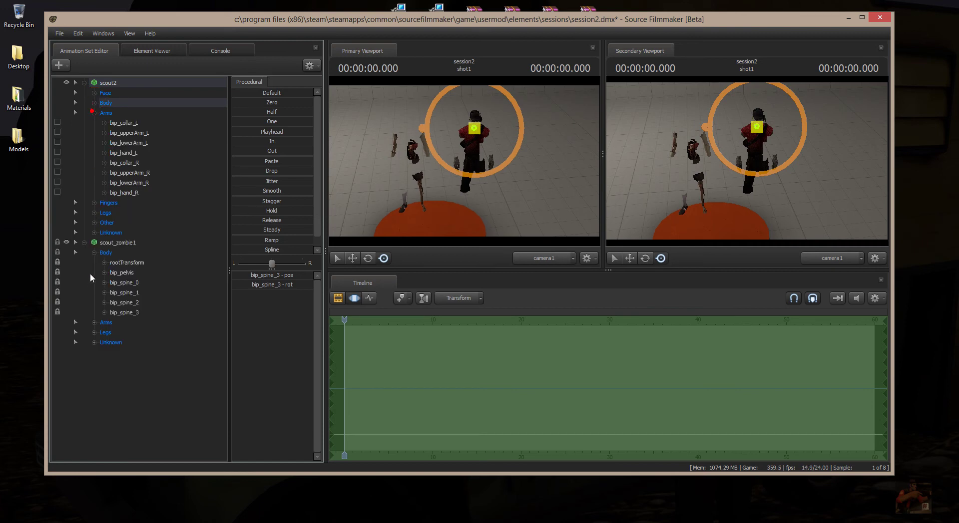
click(95, 322)
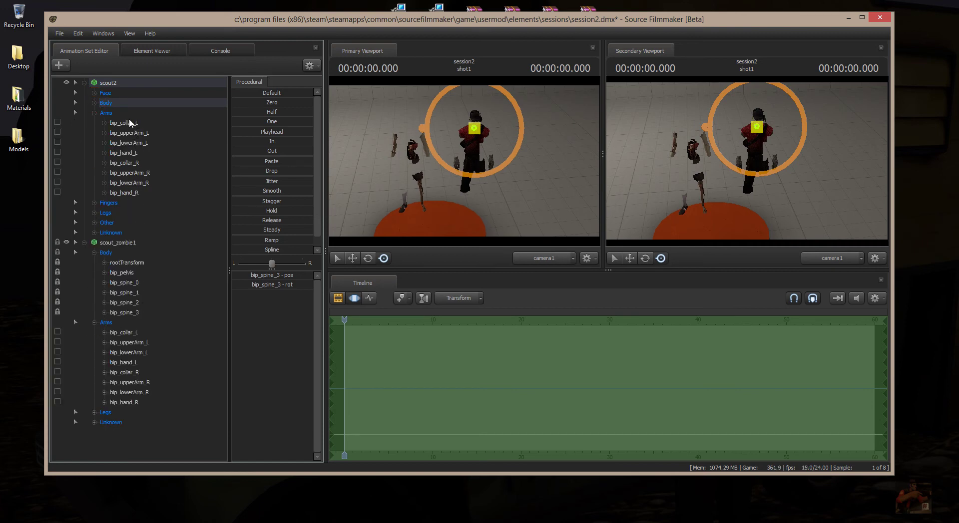
drag(127, 123, 128, 334)
drag(143, 134, 140, 343)
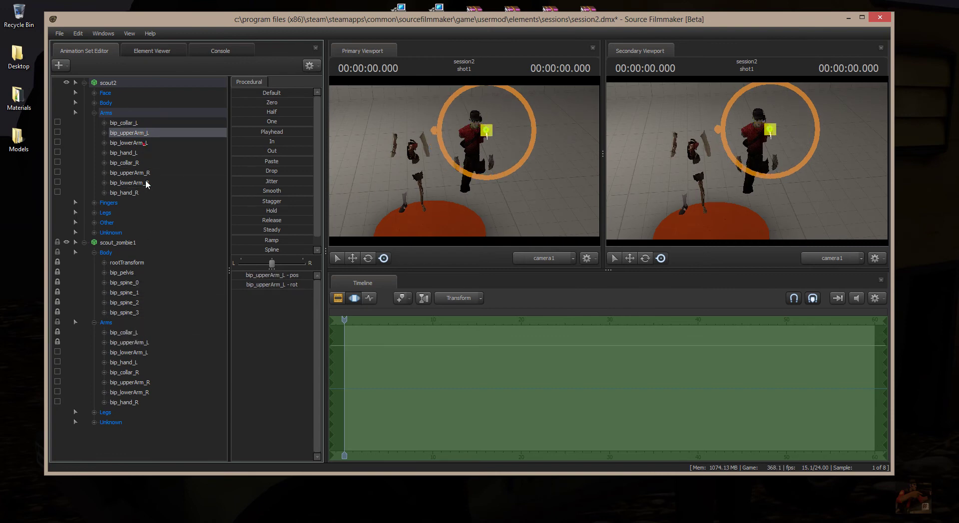
drag(145, 143, 147, 353)
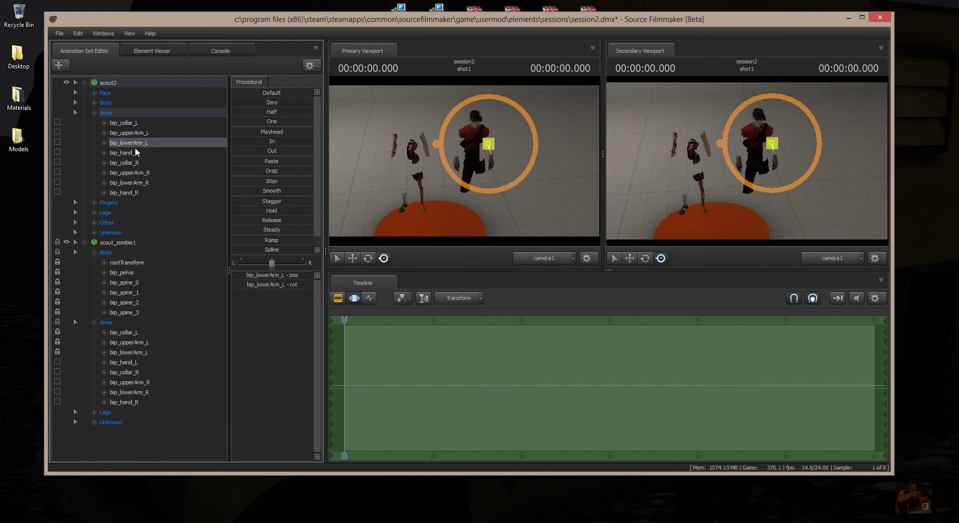
drag(131, 153, 144, 363)
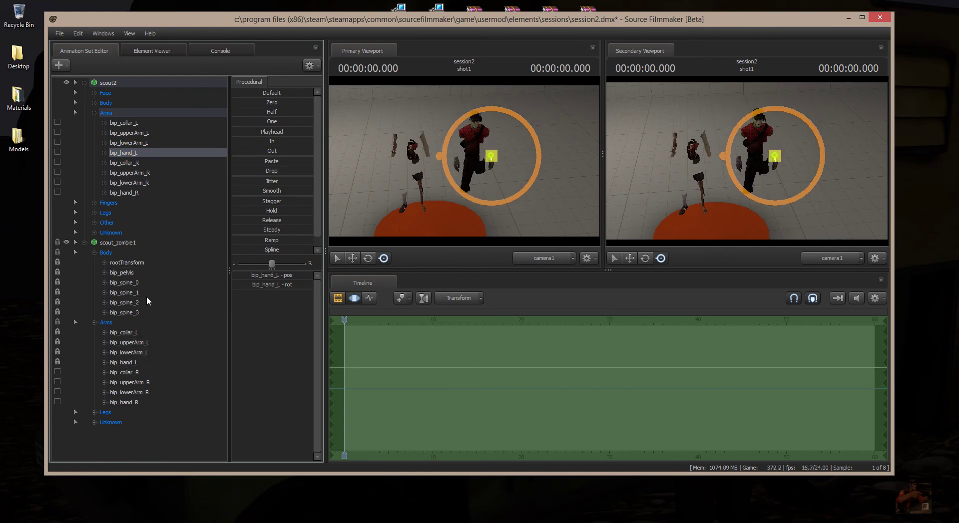
Step: Lock scout_zombie1's right collar, upper arm, lower arm and hand bones to the matching bones of scout2
drag(134, 164, 140, 373)
drag(136, 175, 140, 385)
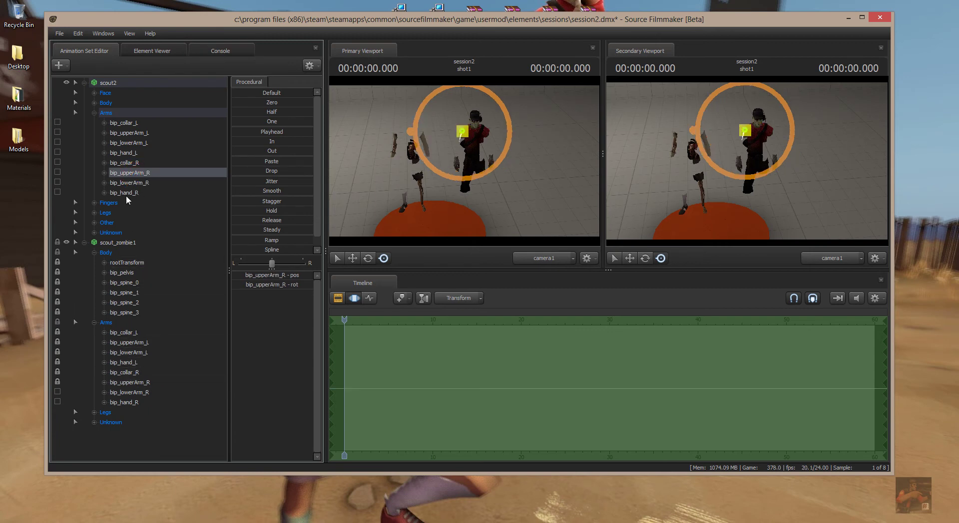
drag(127, 186, 133, 393)
drag(134, 193, 138, 404)
click(94, 112)
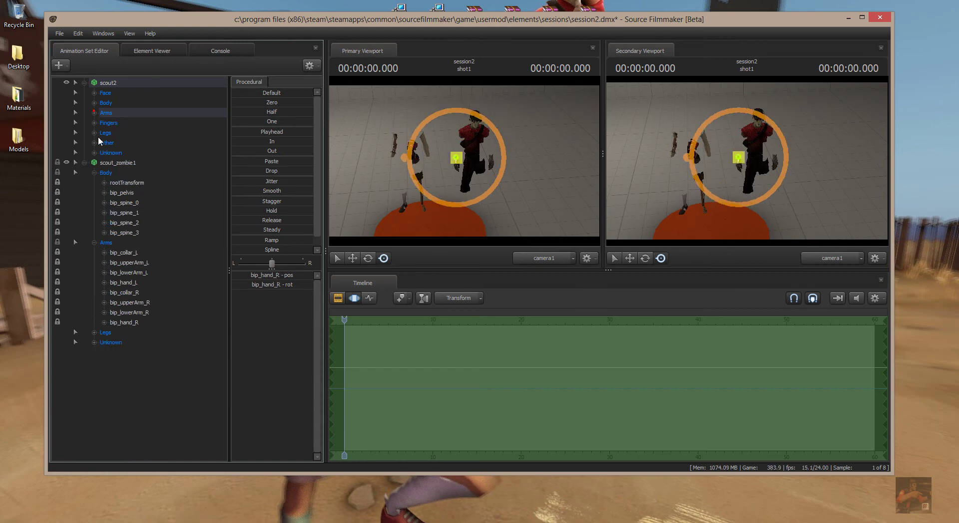
Step: Lock scout_zombie1's left hip, knee and foot bones to the matching leg bones of scout2
click(94, 172)
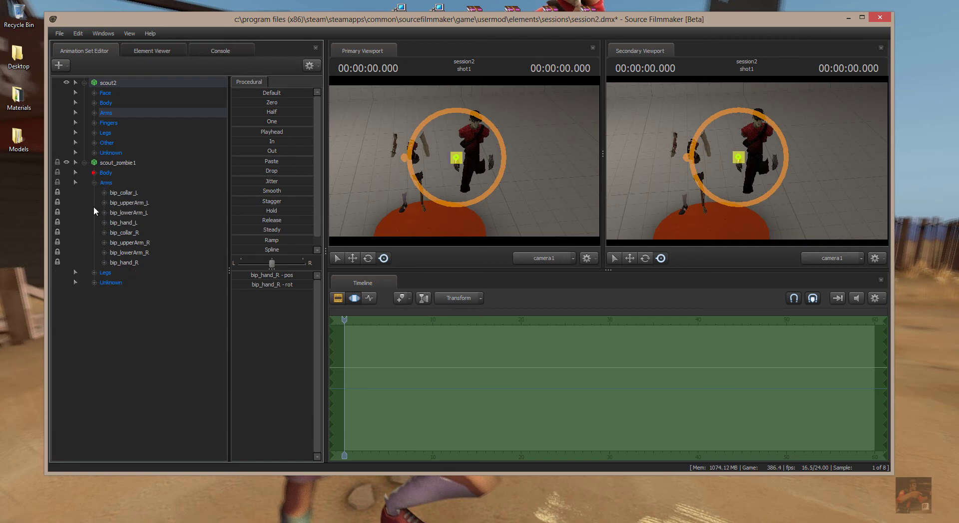
click(94, 273)
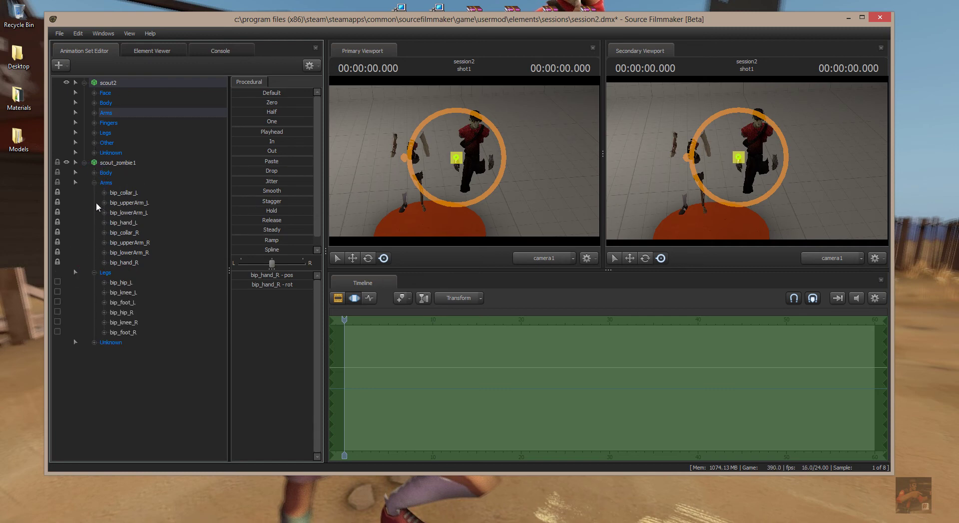
click(93, 182)
click(94, 132)
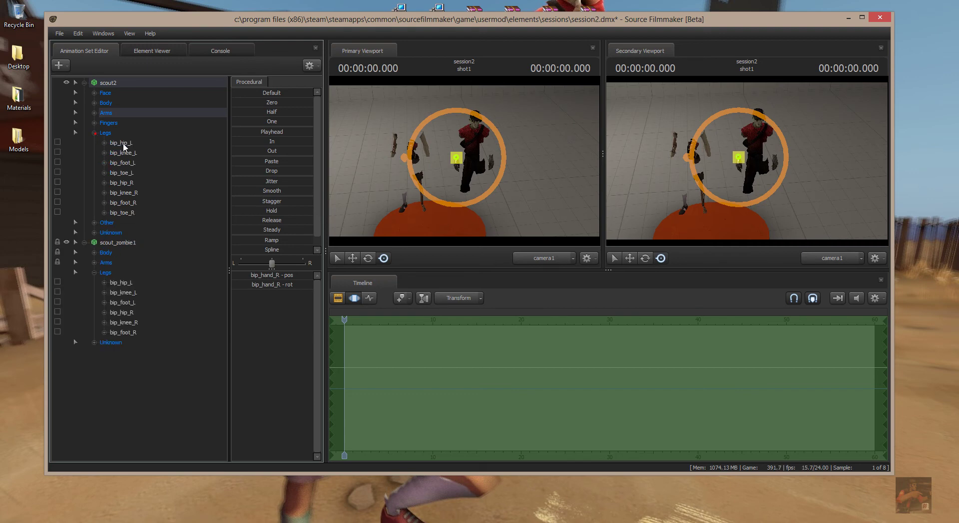
click(122, 143)
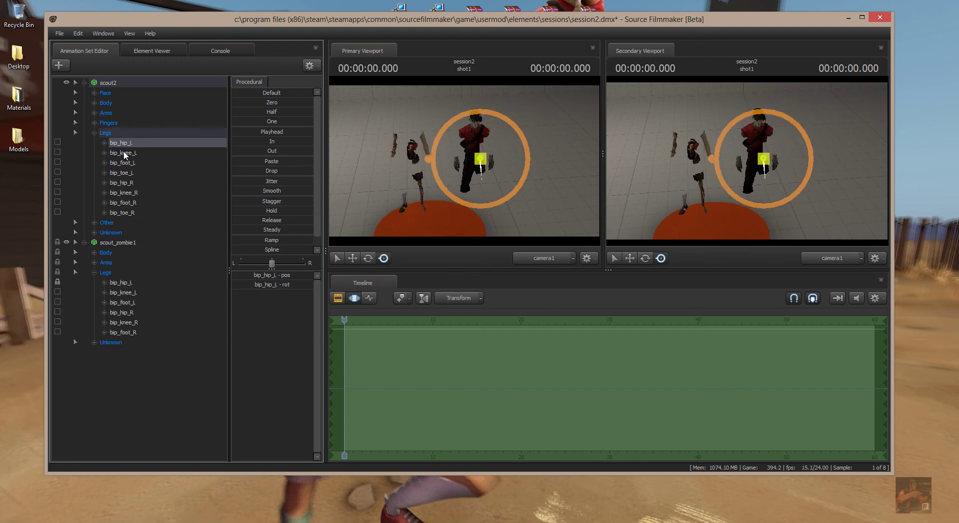
click(125, 154)
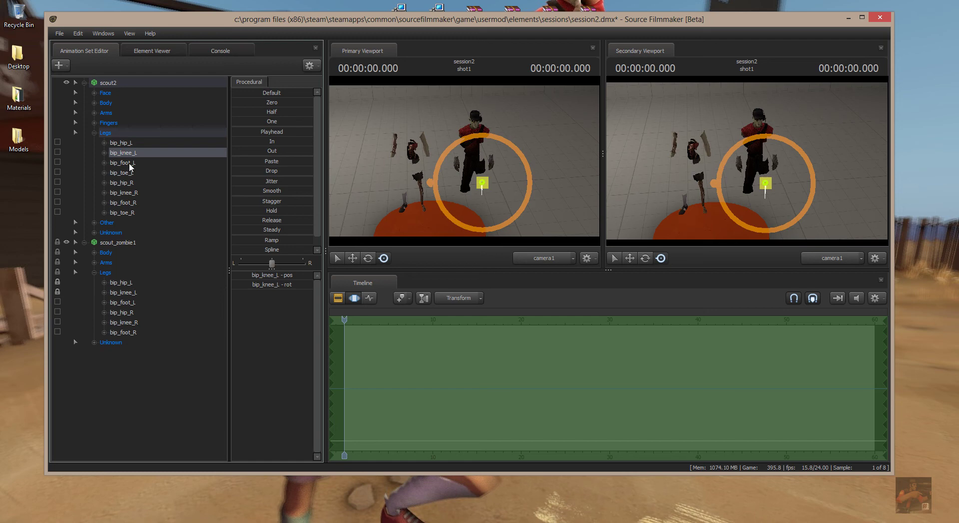
drag(129, 165, 137, 302)
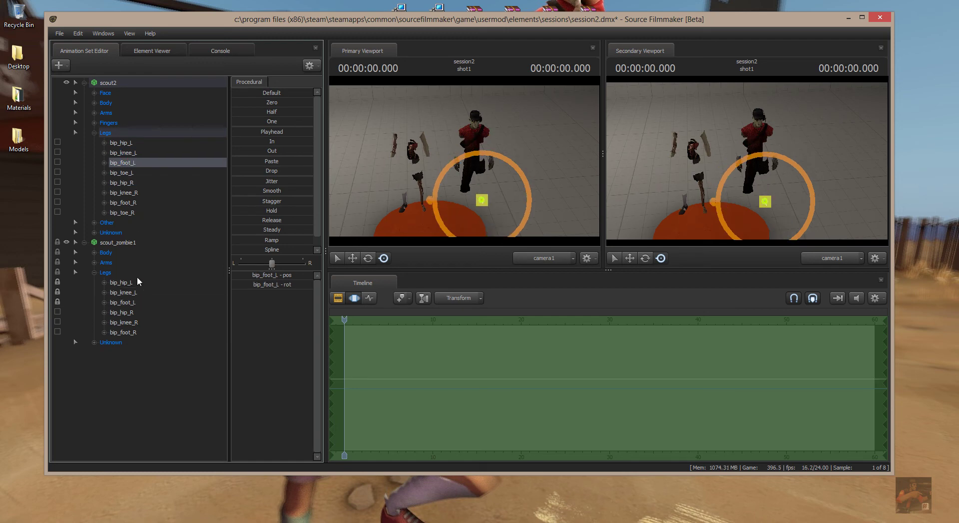
Step: Lock scout_zombie1's right hip, knee and foot bones to the matching leg bones of scout2
click(125, 183)
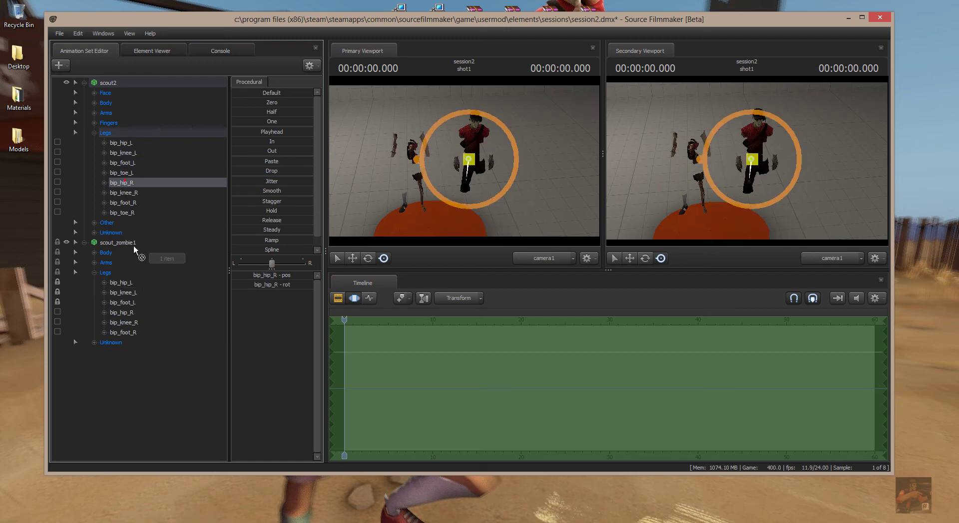
right_click(137, 310)
click(136, 314)
click(126, 192)
right_click(133, 323)
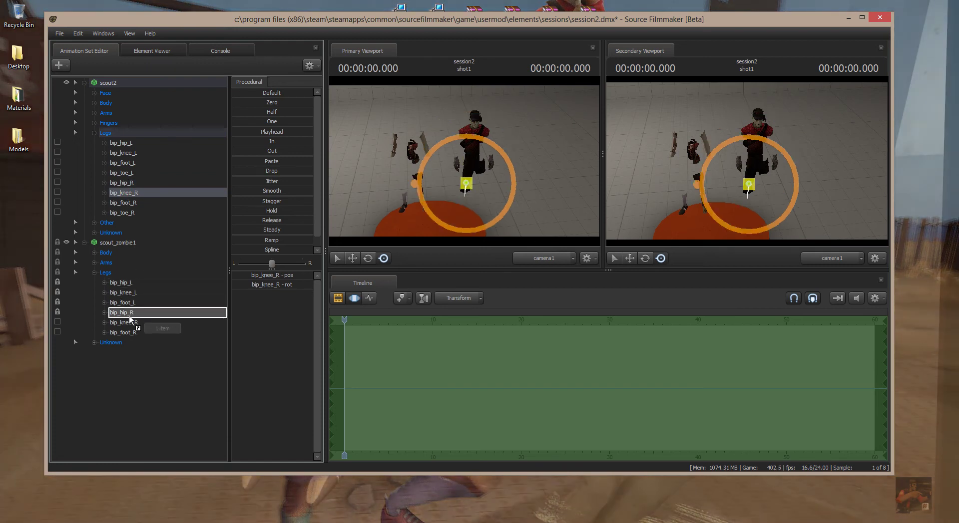
click(136, 327)
click(125, 212)
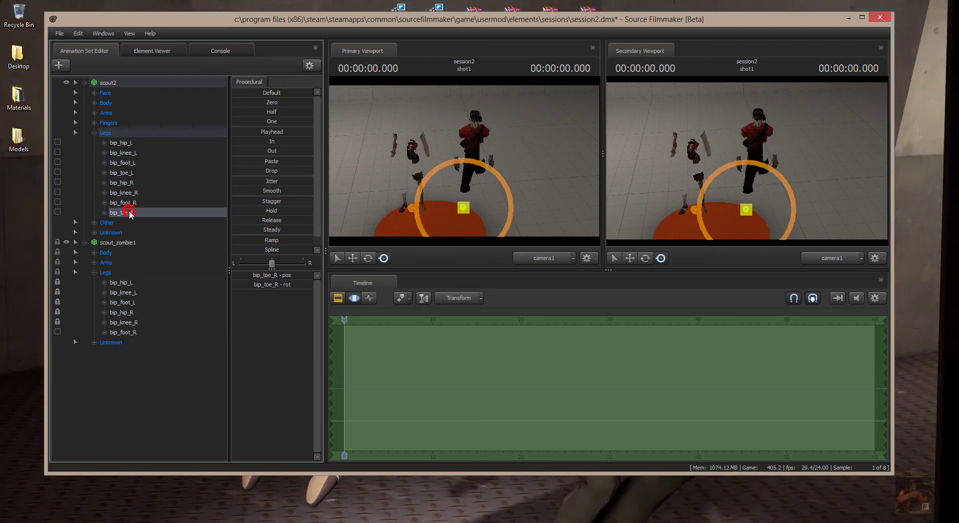
click(128, 202)
right_click(136, 333)
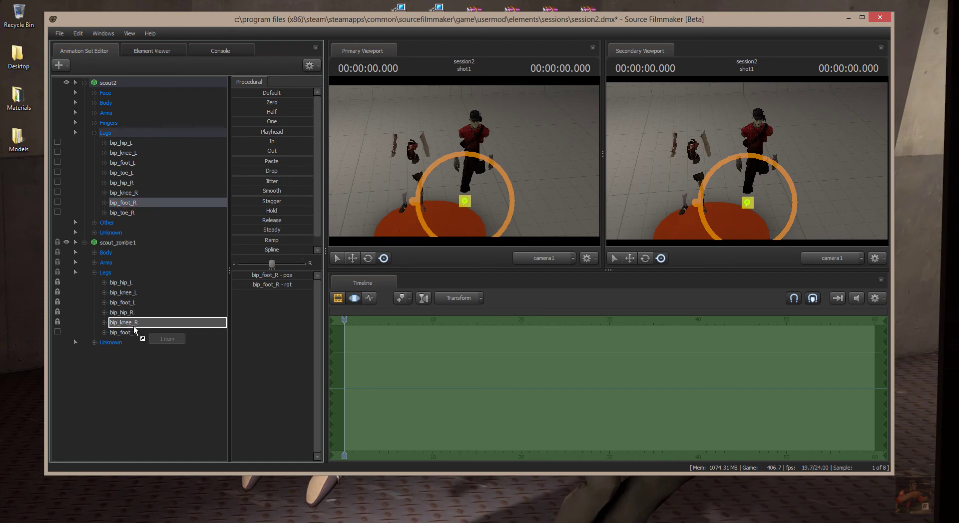
click(139, 337)
click(94, 273)
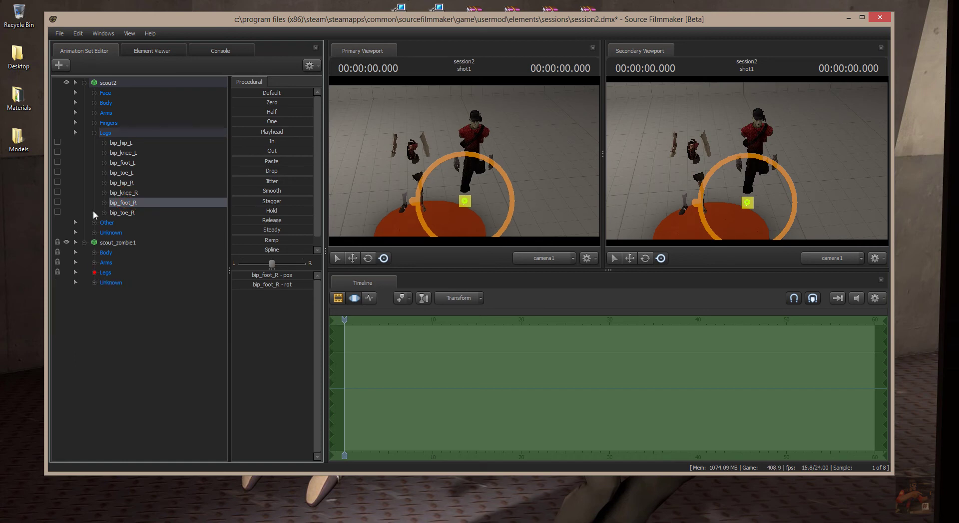
Step: Lock scout_zombie1's bip_packmiddle and bip_packtop bones to the same bones in scout2's Unknown group
click(94, 223)
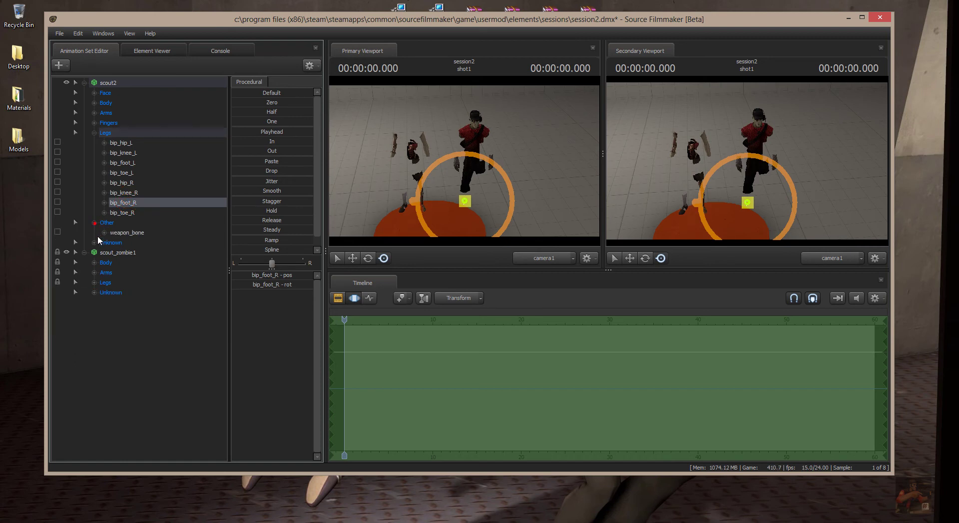
click(94, 242)
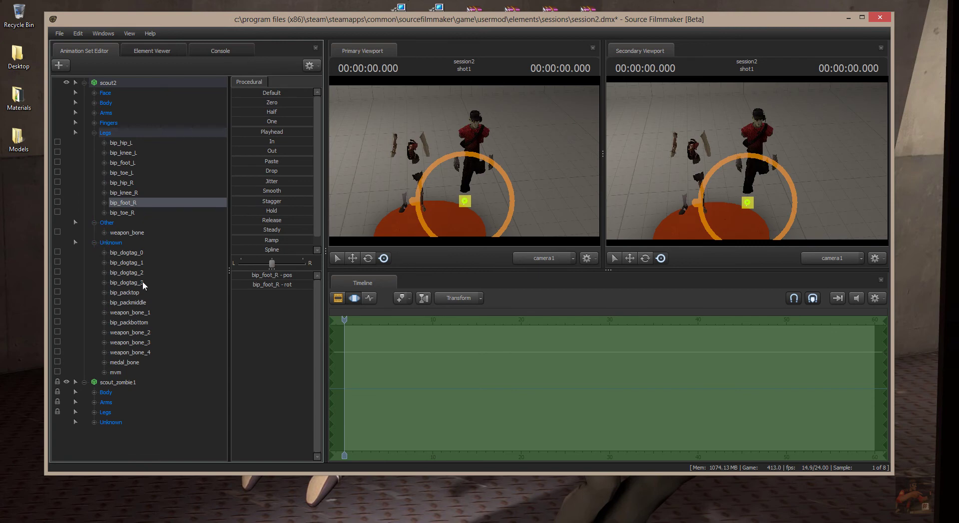
click(94, 223)
click(94, 412)
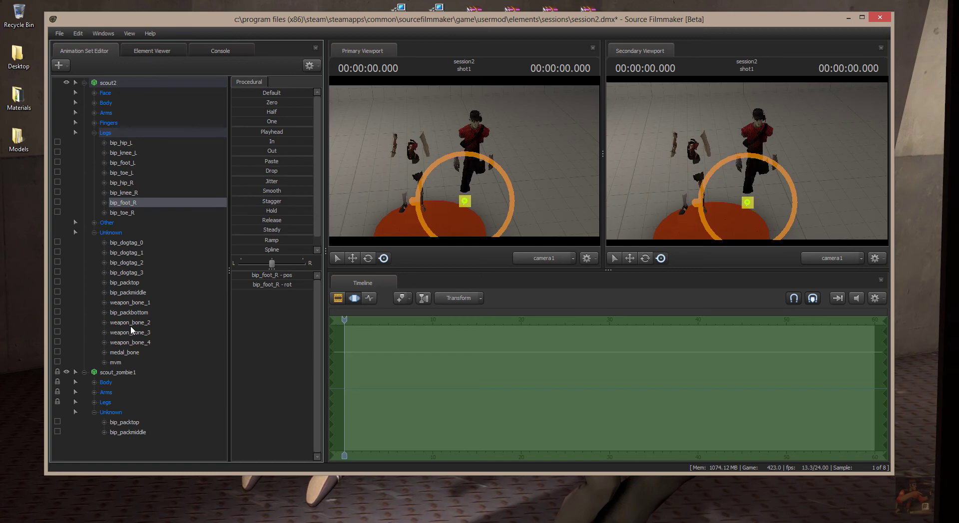
click(133, 294)
drag(134, 294, 143, 434)
click(128, 283)
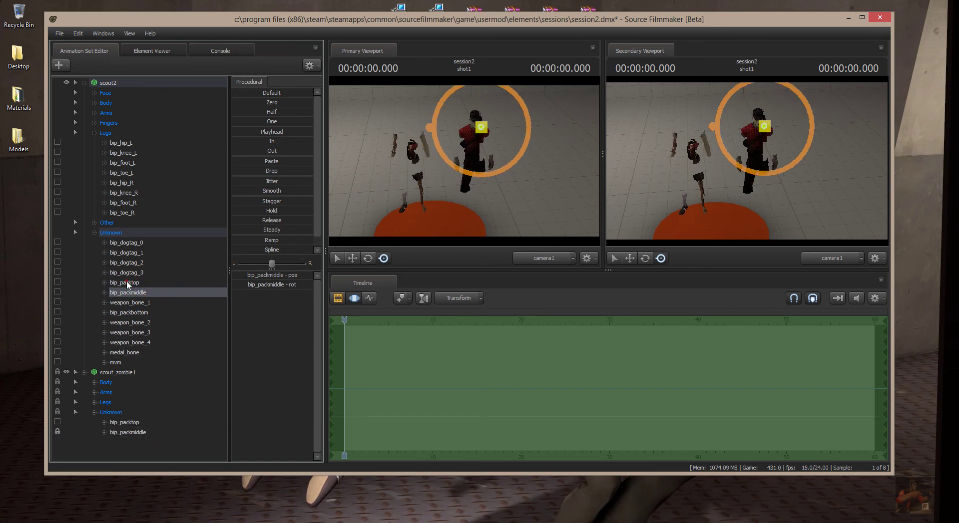
drag(128, 283, 129, 425)
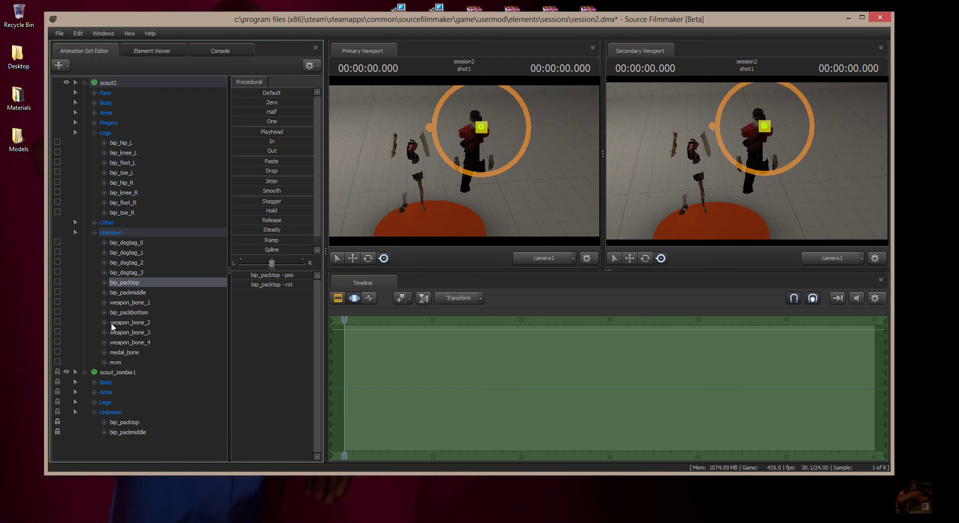
Step: Collapse both animation sets and apply the Zero preset fully to scout_zombie1 so that its locked bones snap onto scout2
click(84, 372)
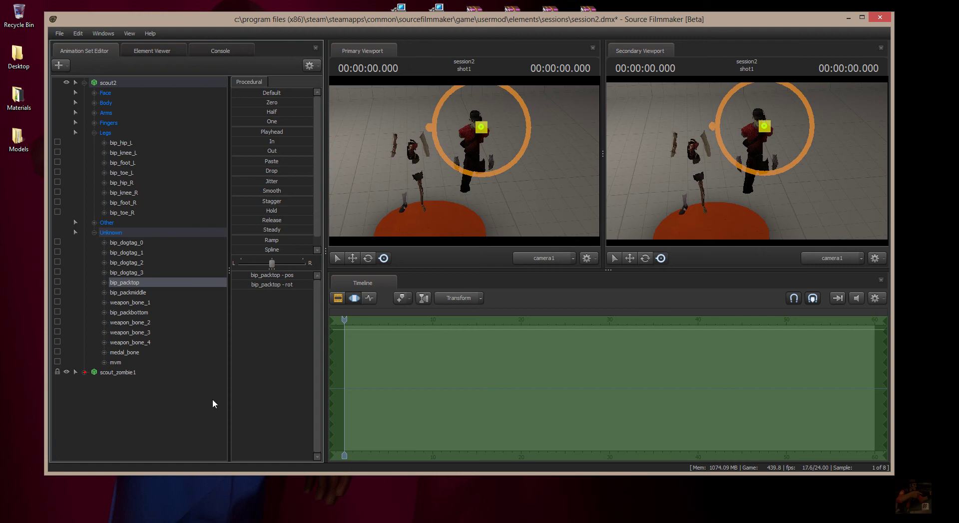
click(95, 233)
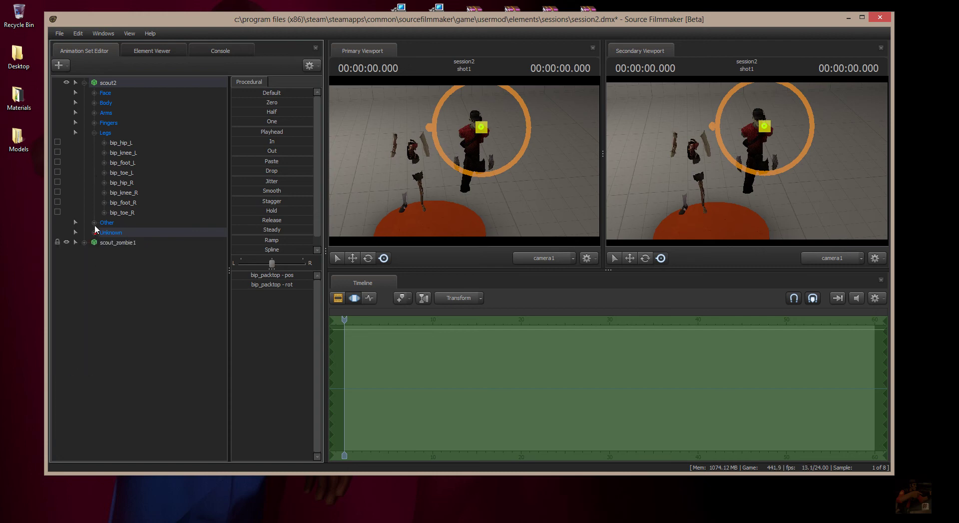
click(93, 132)
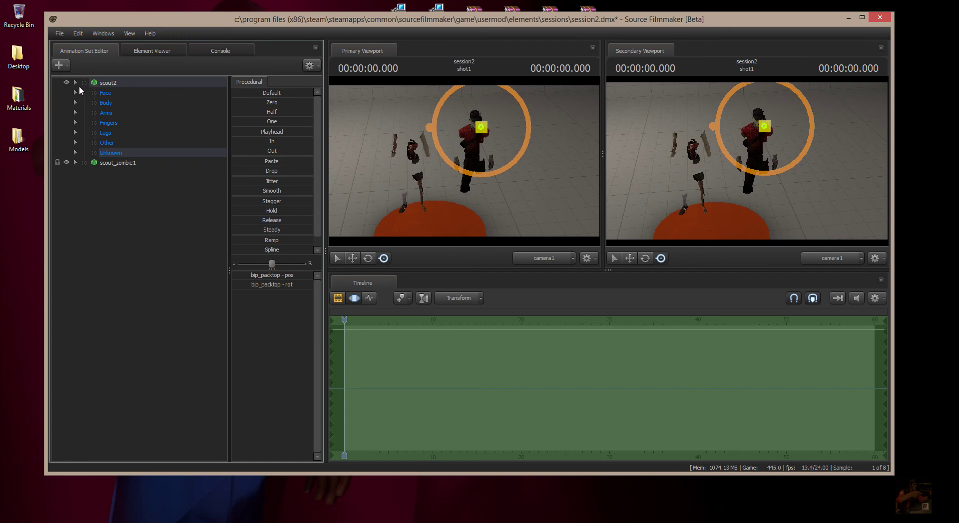
click(83, 83)
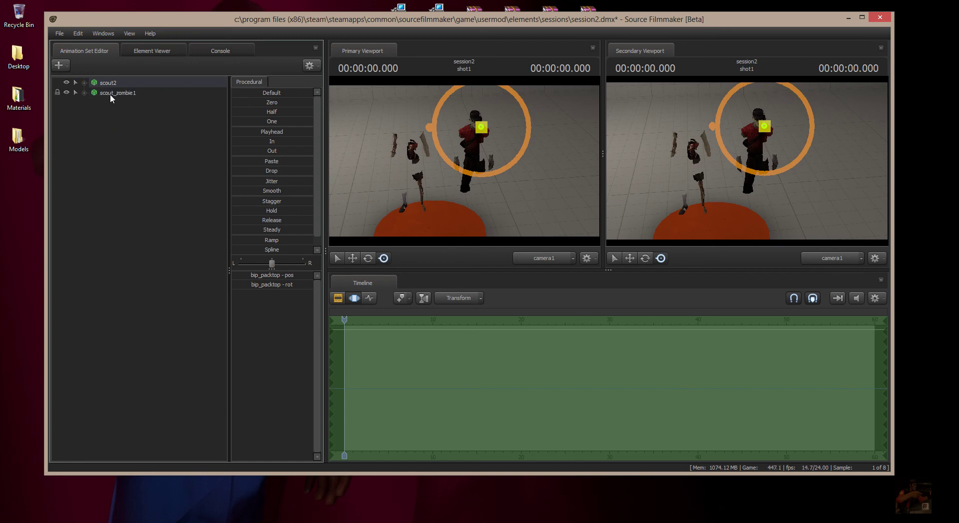
click(110, 94)
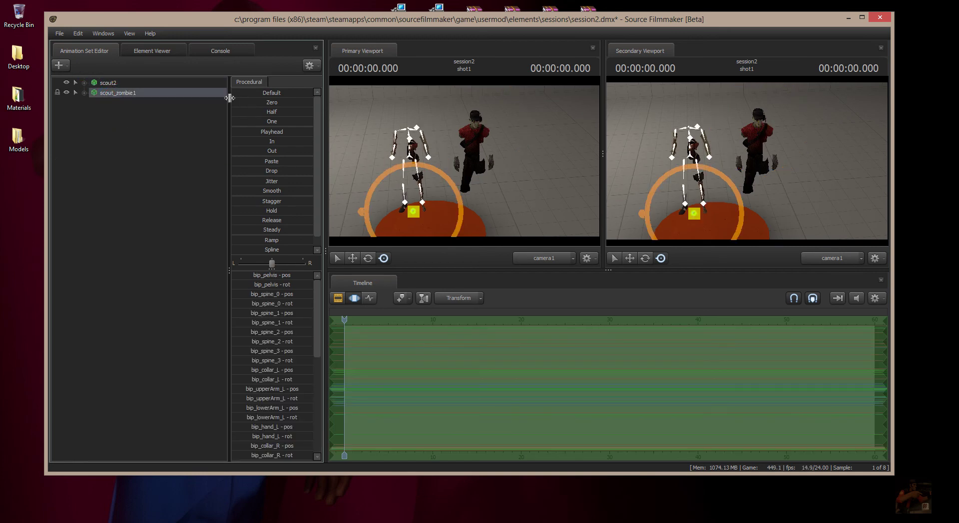
drag(234, 99, 482, 185)
Step: Inspect the combined scout up close to check how the zombie parts fit the player model
drag(549, 176, 549, 177)
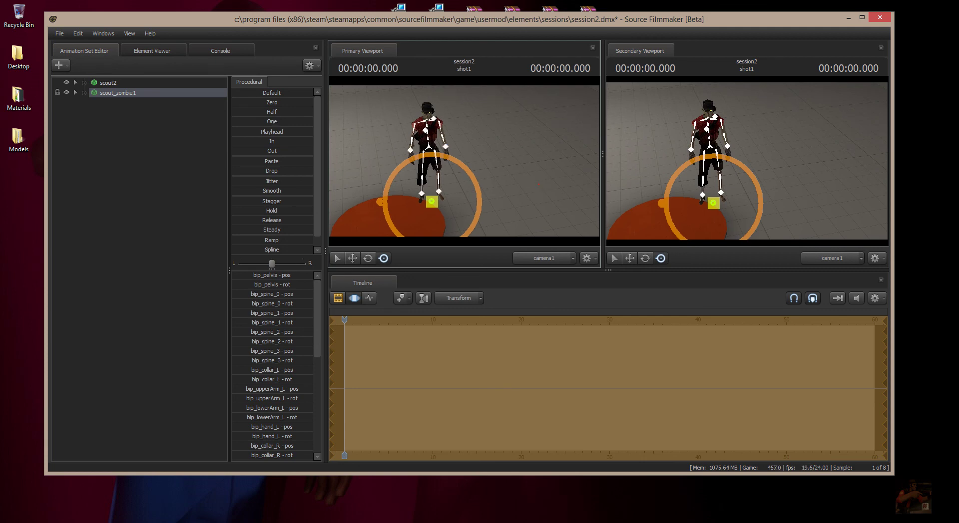
key(w)
drag(539, 184, 474, 169)
key(s)
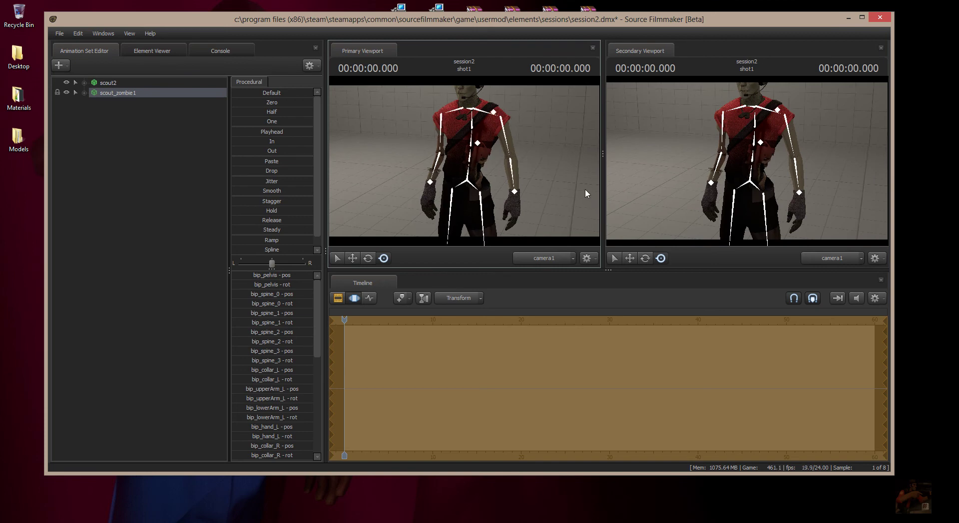
drag(587, 191, 587, 191)
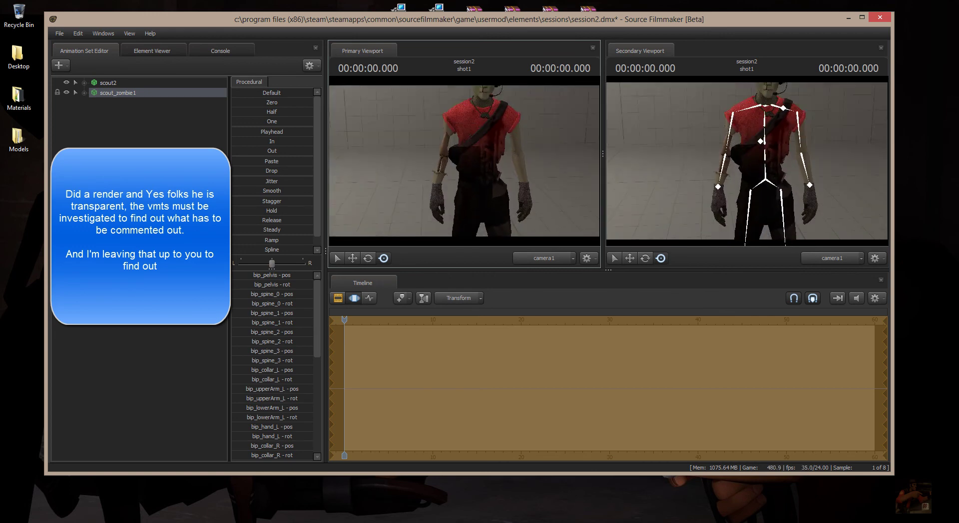
alt+drag(460, 89, 459, 89)
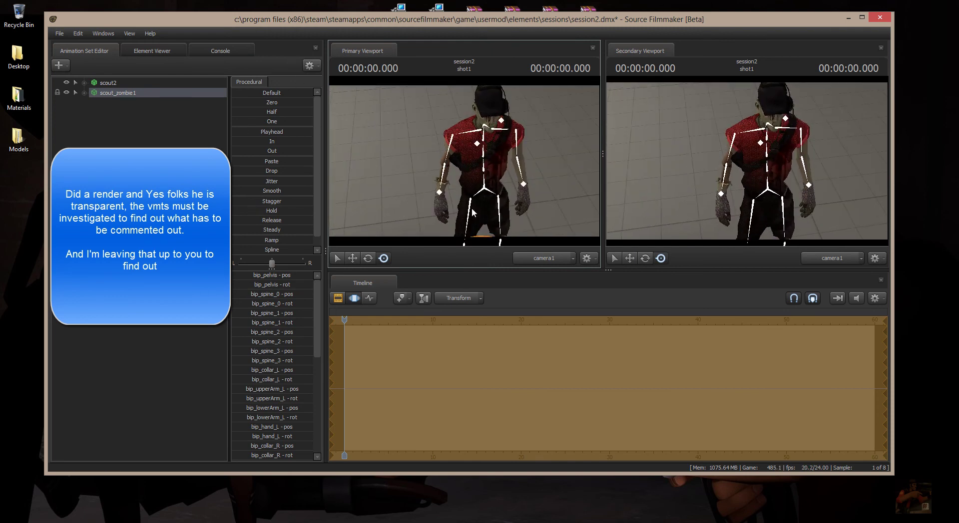
Step: Apply the rig_biped_simple rig to scout2 and bring the whole character into view
click(102, 84)
right_click(102, 84)
mouse_move(120, 201)
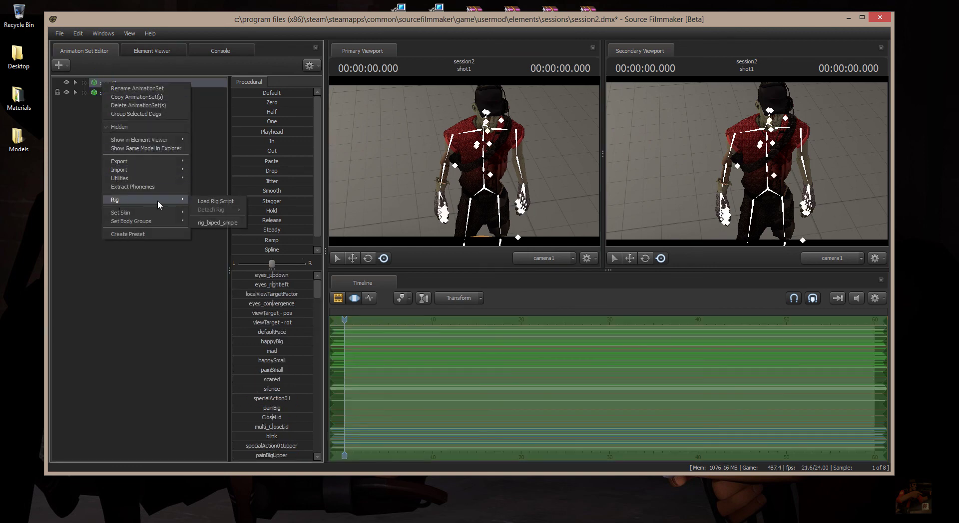
click(223, 223)
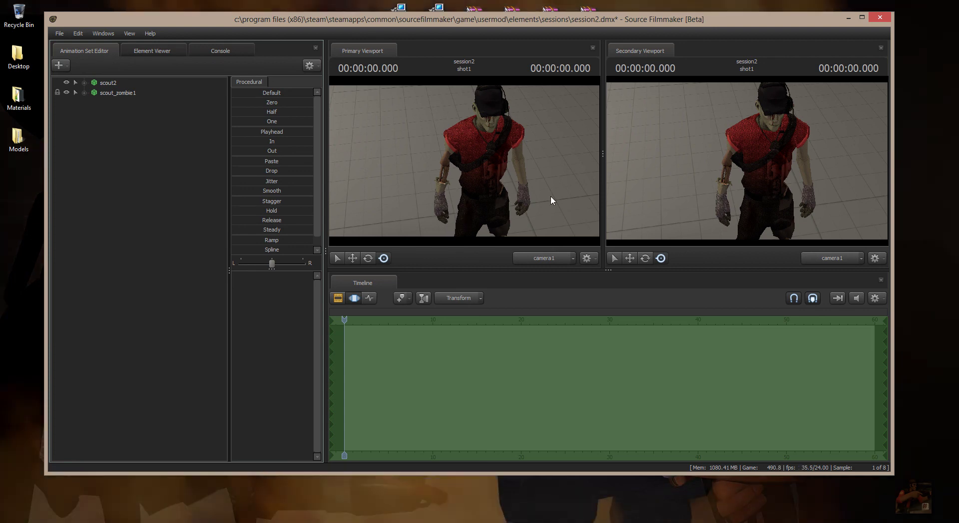
drag(551, 196, 561, 147)
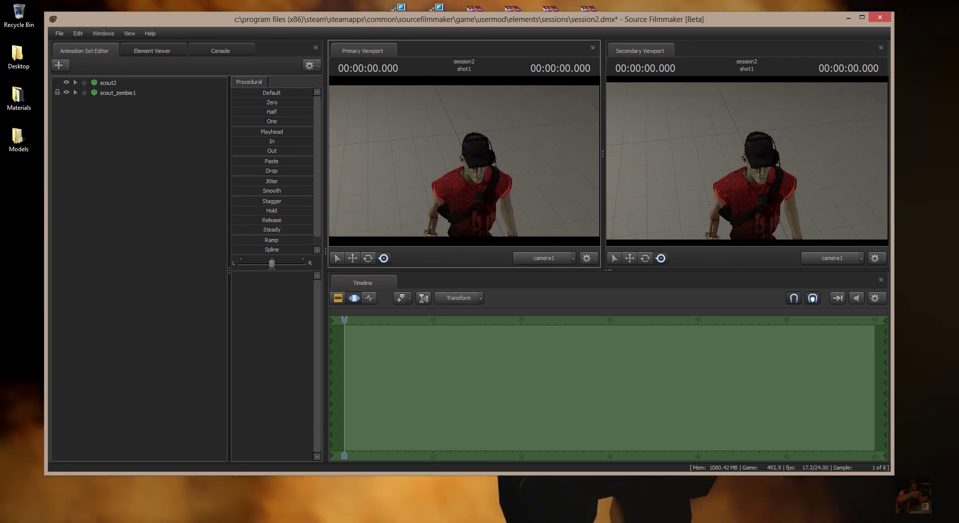
mouse_move(464, 161)
mouse_down()
mouse_move(491, 152)
mouse_move(470, 200)
mouse_move(464, 161)
mouse_up()
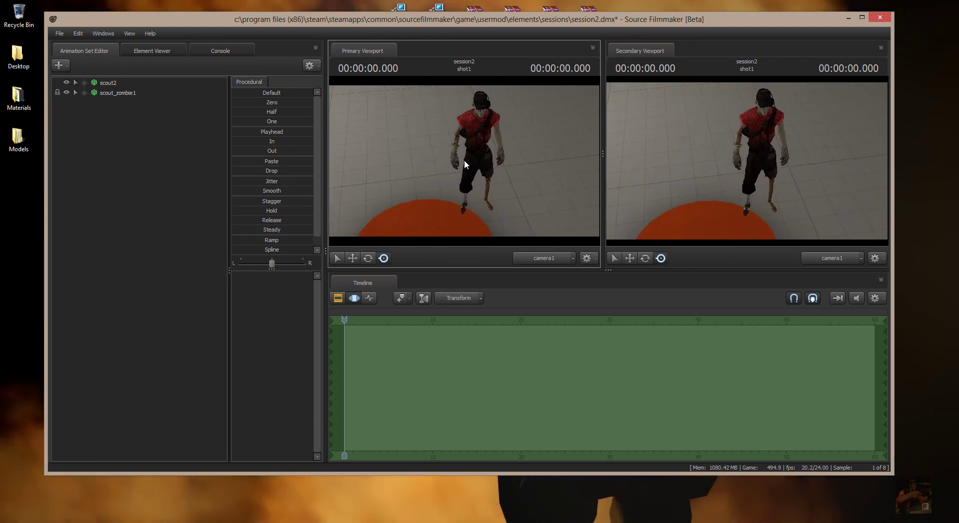
Step: Raise scout2's left foot by moving rig_foot_L upward in the LeftLeg rig group
click(84, 83)
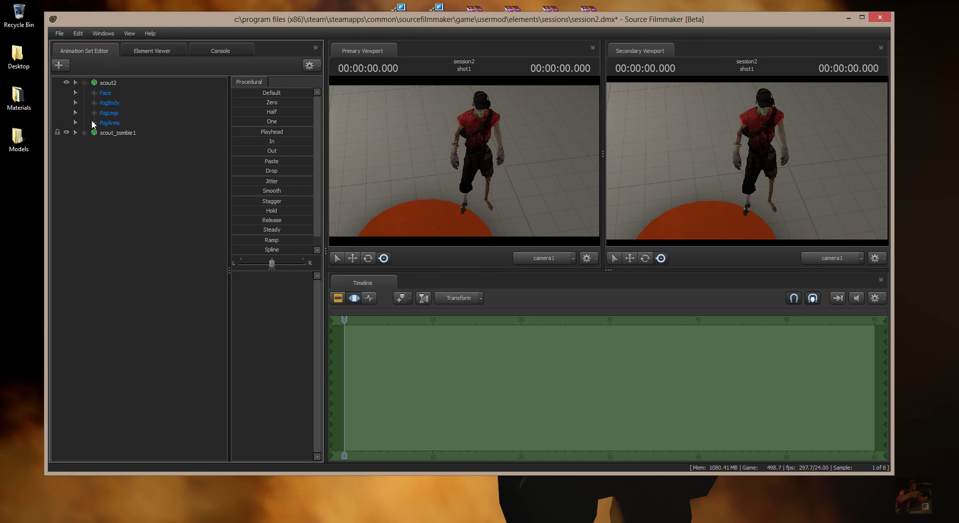
click(94, 113)
click(103, 133)
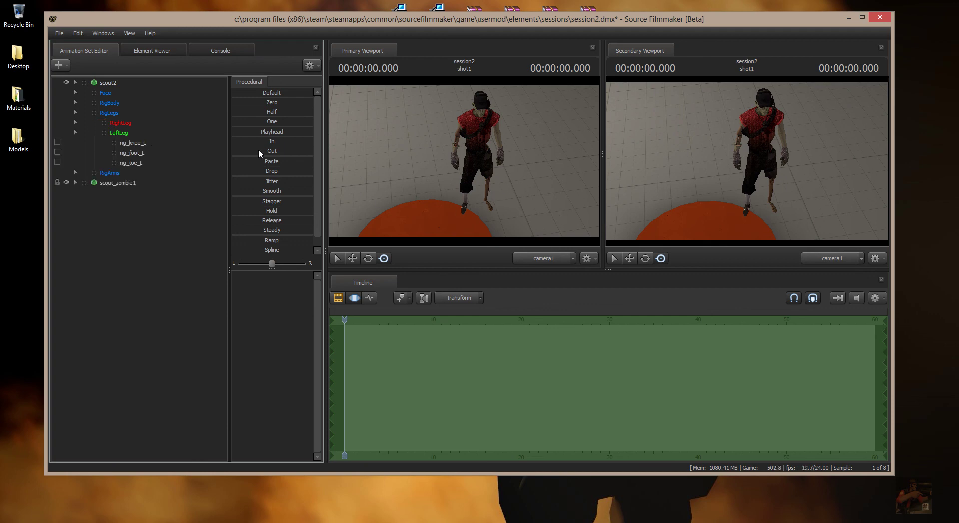
click(127, 154)
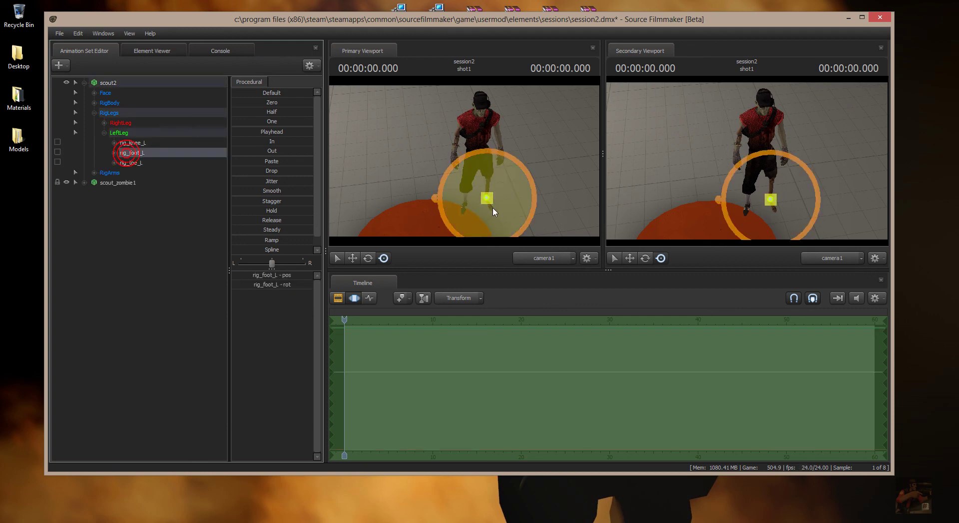
click(352, 258)
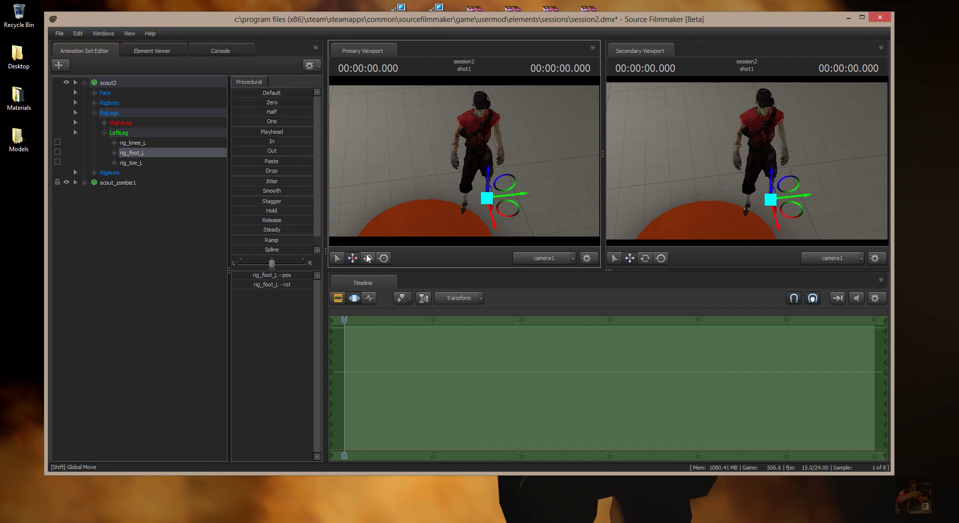
mouse_move(486, 184)
mouse_down()
mouse_move(488, 167)
mouse_move(492, 215)
mouse_move(486, 194)
mouse_up()
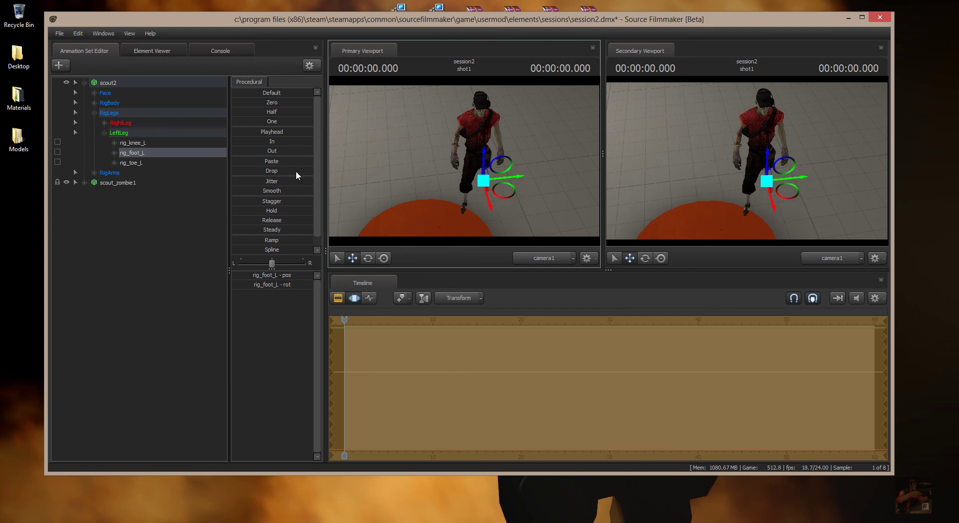
Step: Shift scout2's rig_pelvis slightly along its red axis, then collapse the scout2 animation set
click(104, 133)
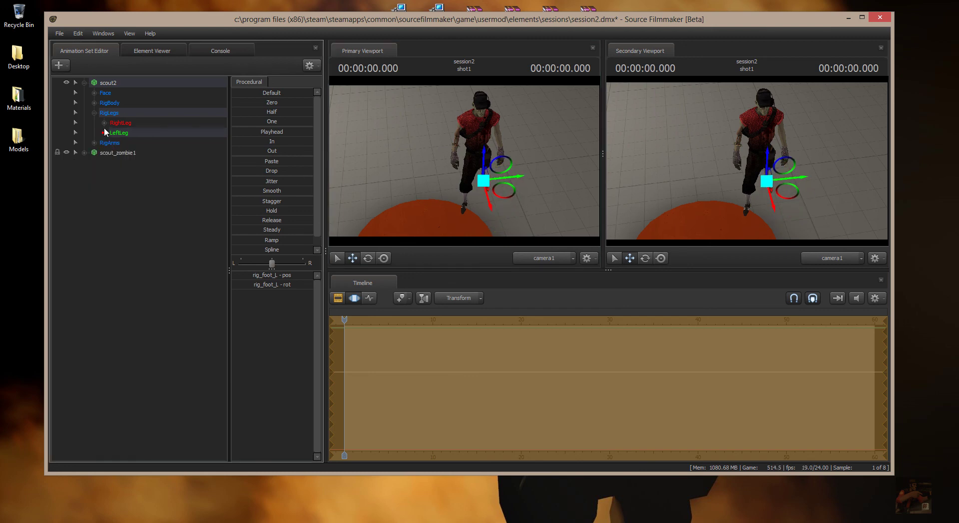
click(94, 104)
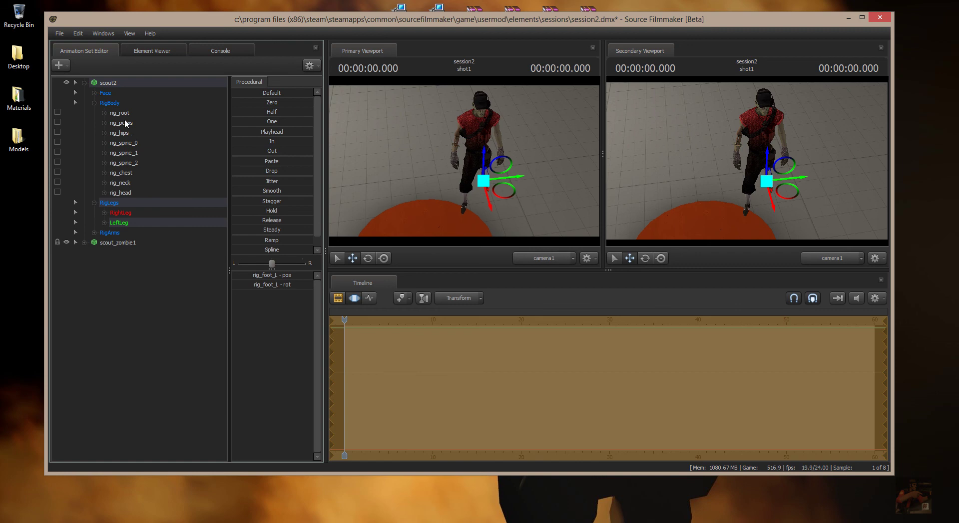
click(125, 121)
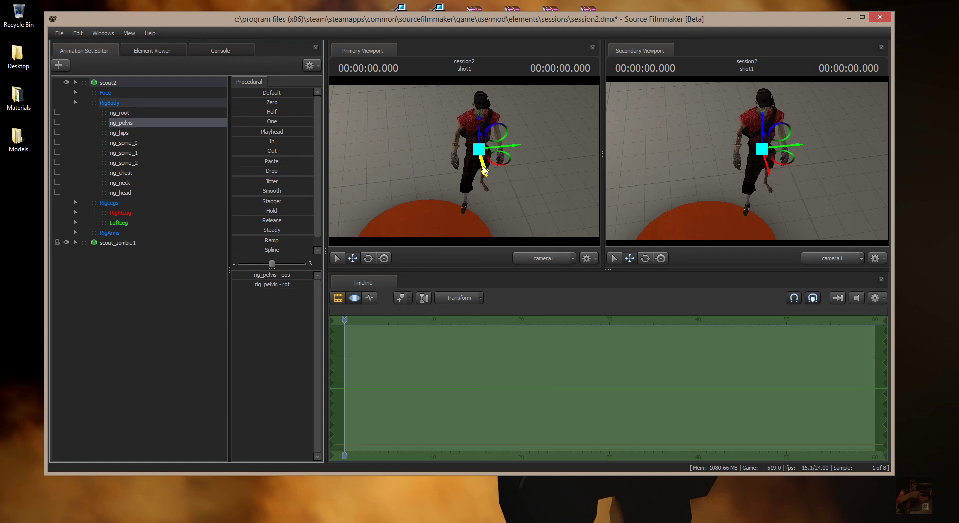
mouse_move(484, 171)
mouse_down()
mouse_move(489, 185)
mouse_move(470, 147)
mouse_move(487, 174)
mouse_move(475, 160)
mouse_move(477, 190)
mouse_move(471, 165)
mouse_up()
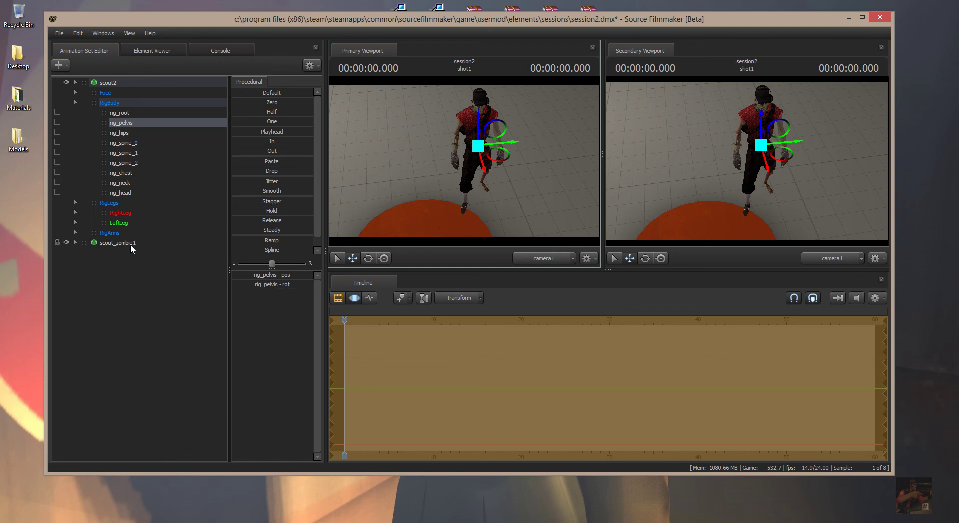
click(83, 83)
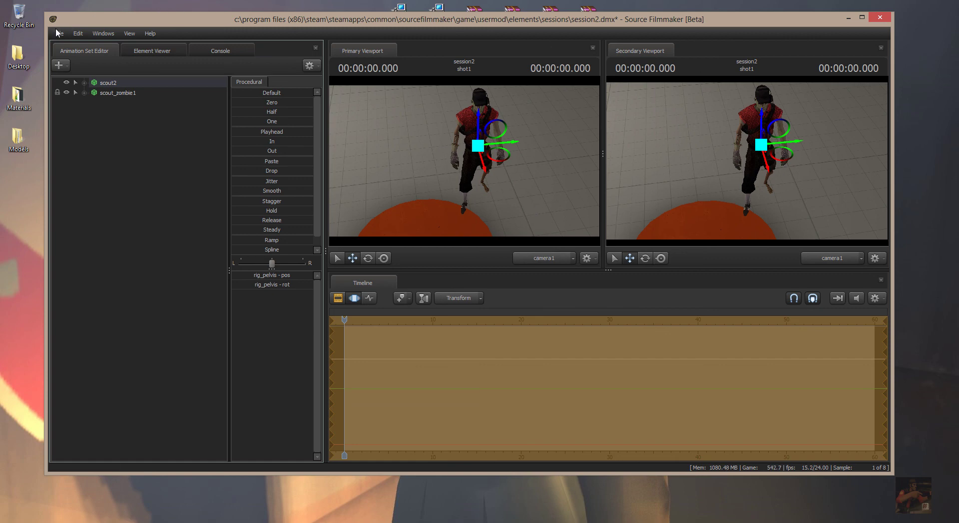
click(464, 217)
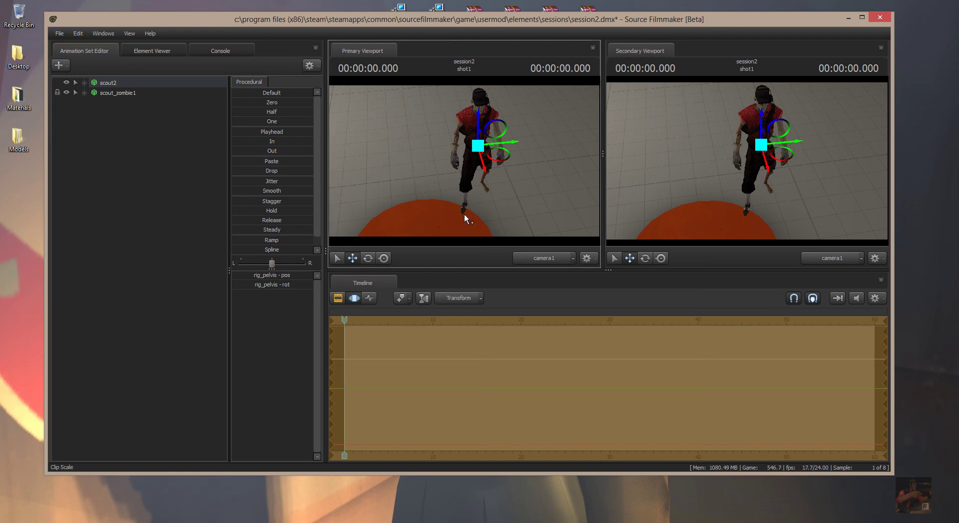